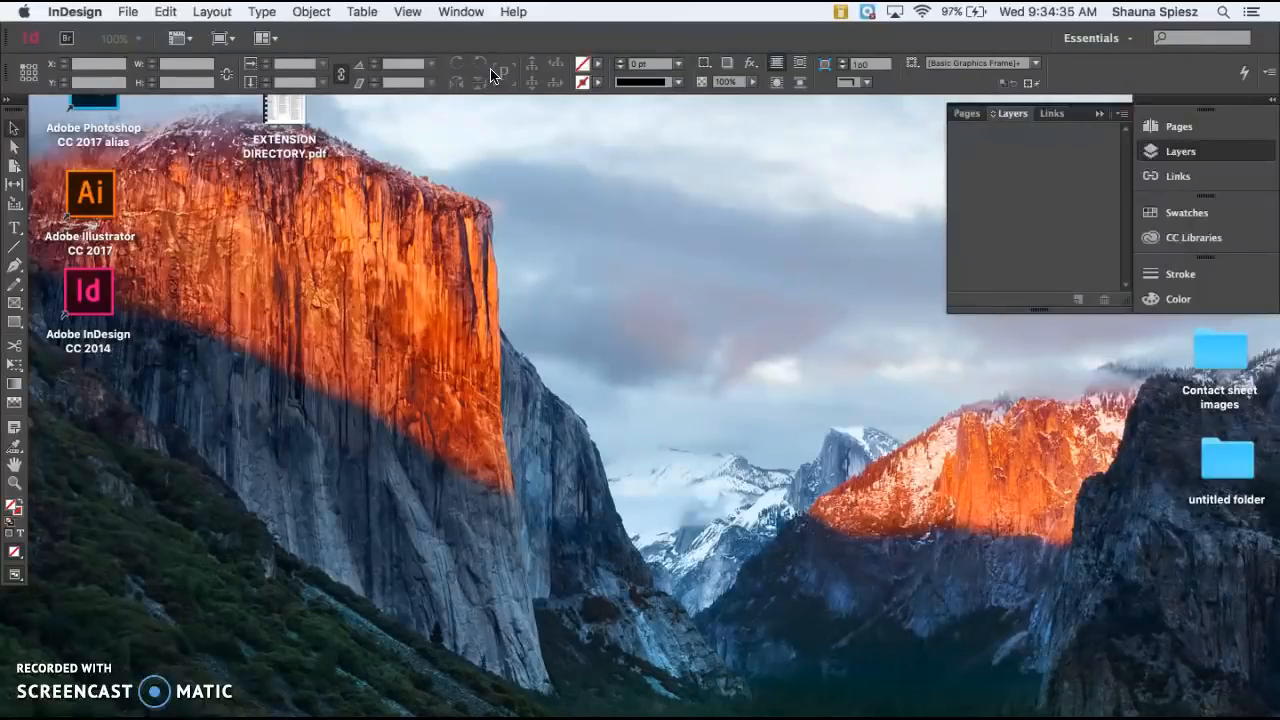
Step: Create a new print document with a page 11 in wide and 8.5 in high, keeping the other default settings
{"action": "left_click", "coordinate": [128, 13]}
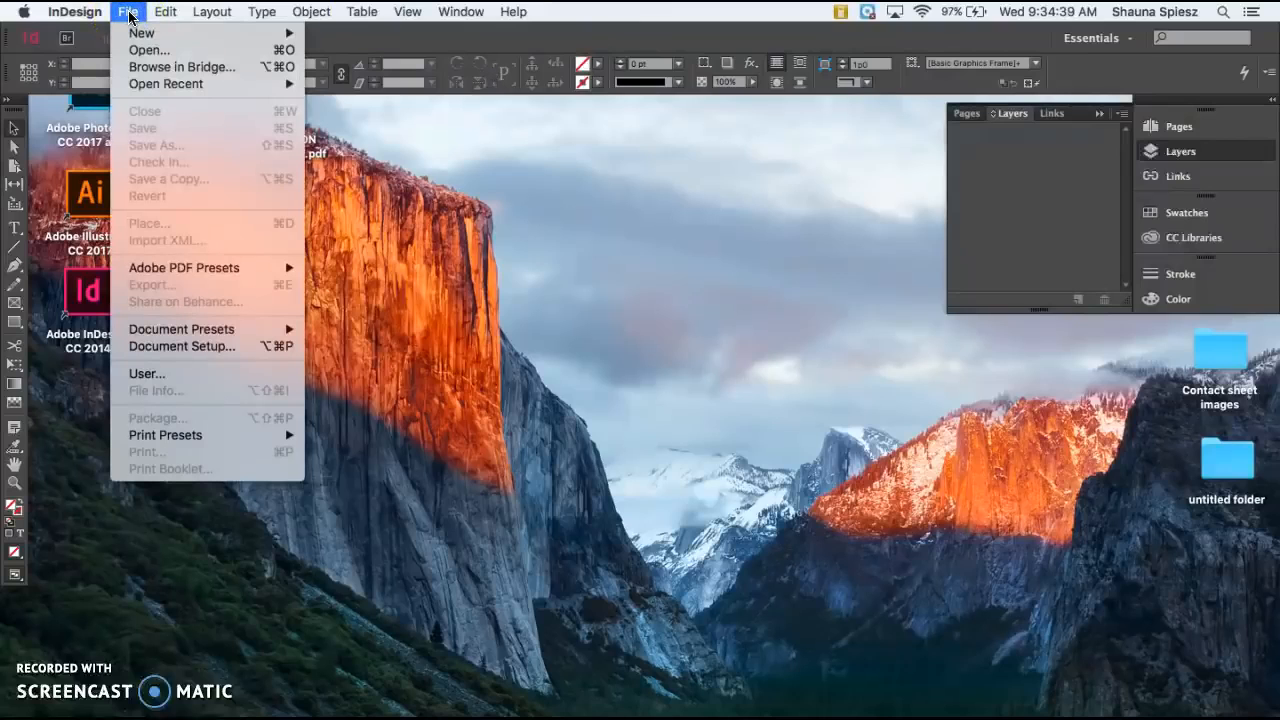
{"action": "mouse_move", "coordinate": [152, 37]}
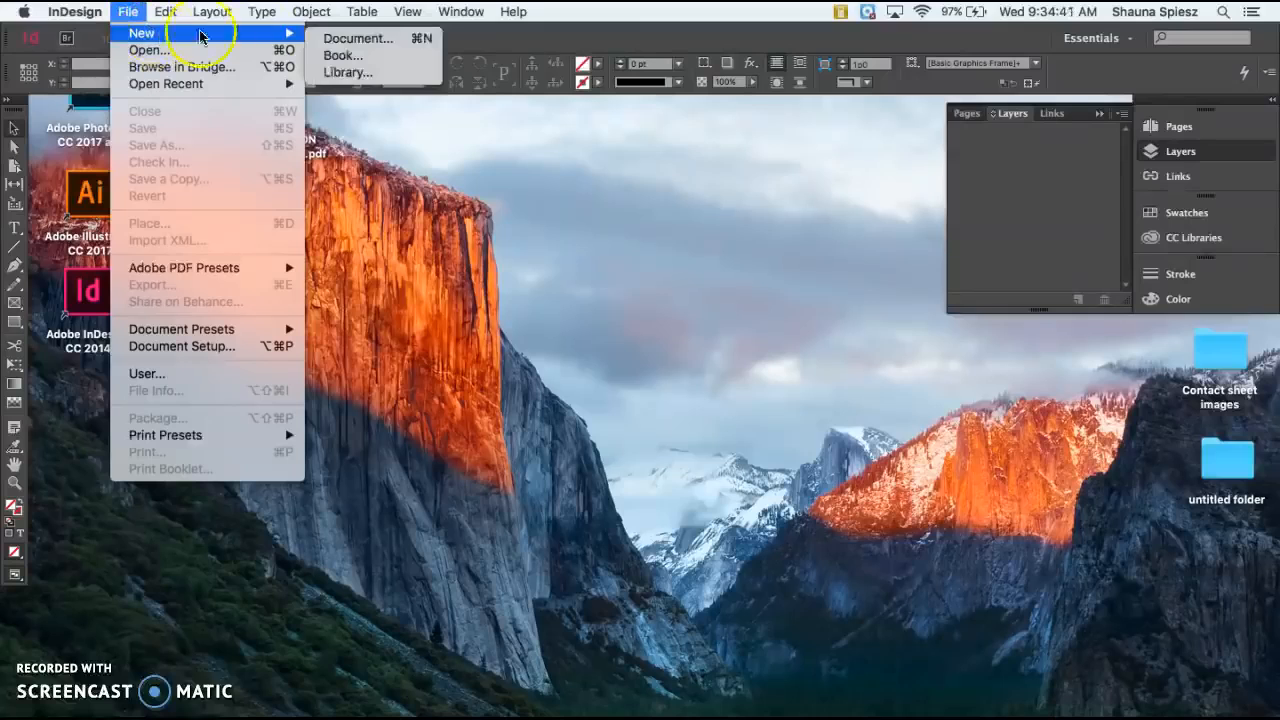
{"action": "left_click", "coordinate": [334, 40]}
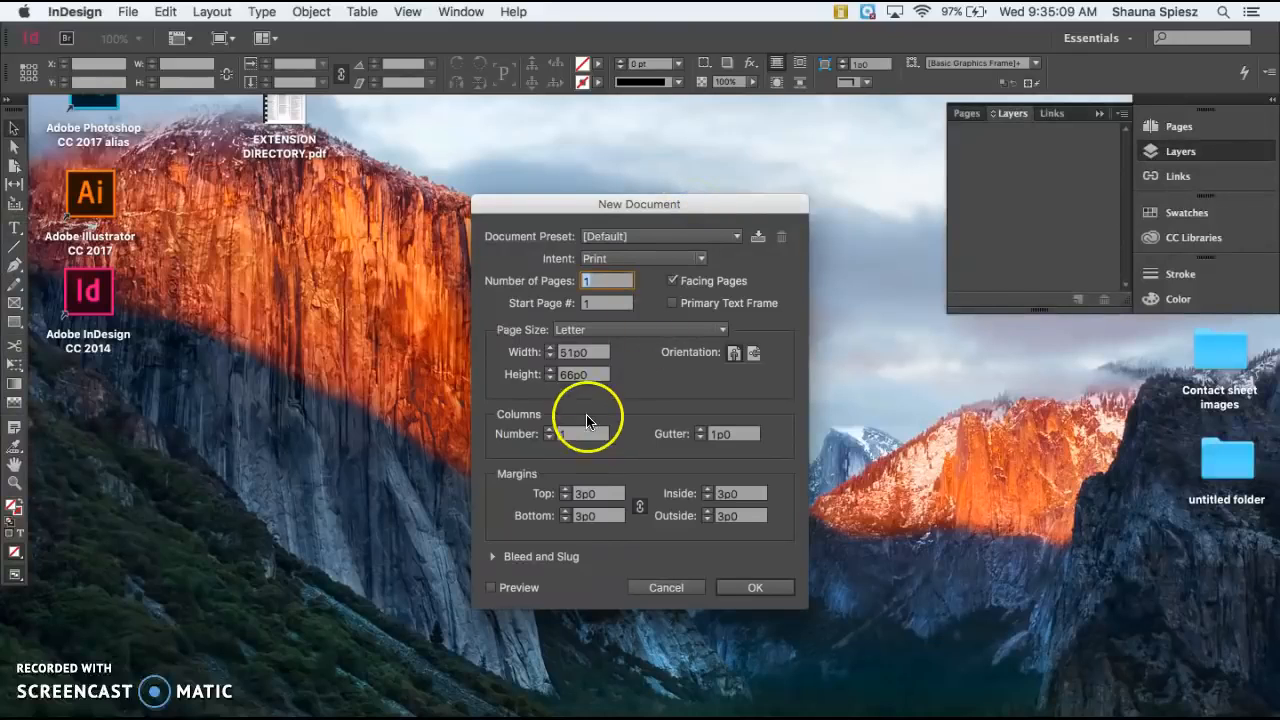
{"action": "double_click", "coordinate": [598, 353]}
{"action": "key", "text": "BackSpace"}
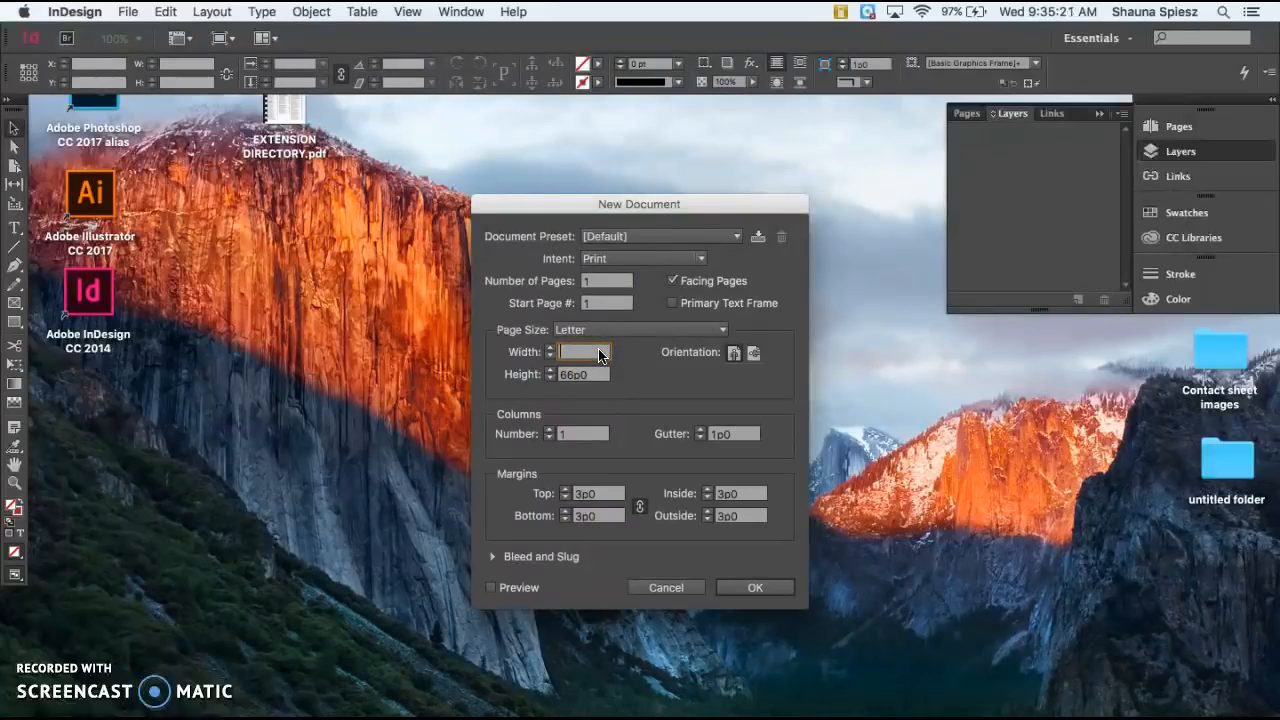
{"action": "type", "text": "11in"}
{"action": "double_click", "coordinate": [594, 376]}
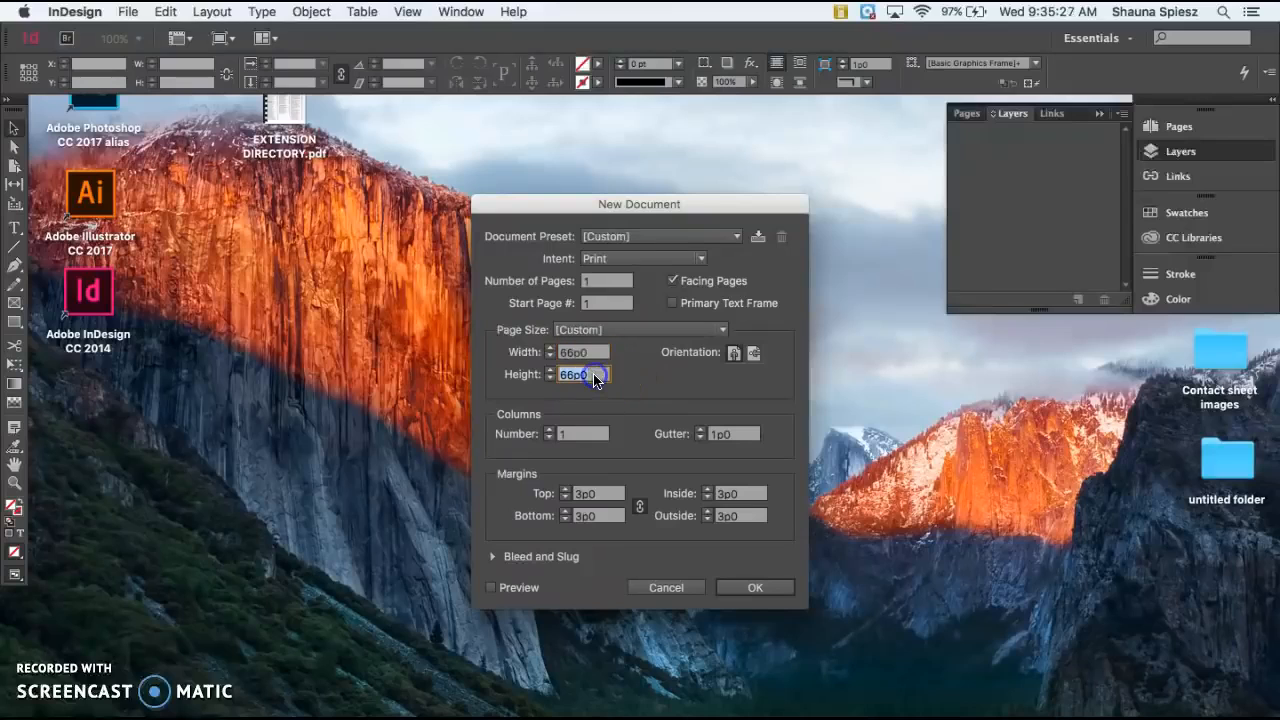
{"action": "left_click", "coordinate": [600, 356]}
{"action": "type", "text": "8.5in"}
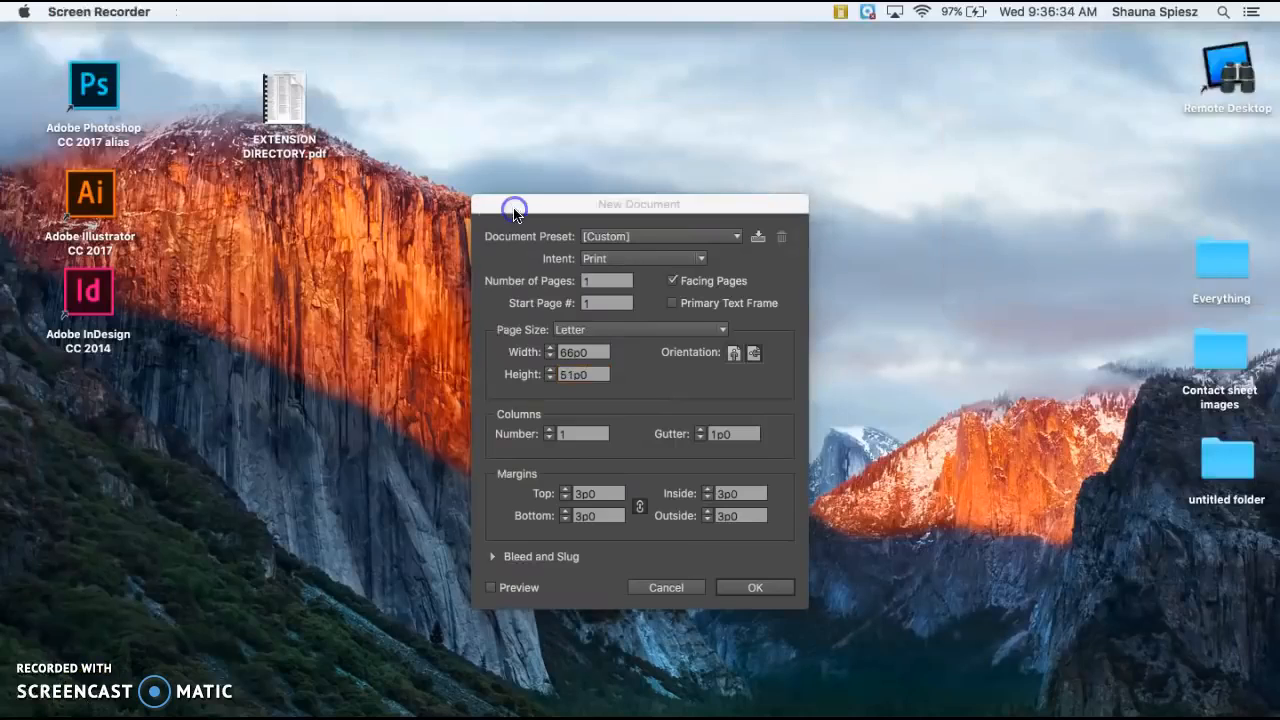
{"action": "left_click", "coordinate": [513, 213]}
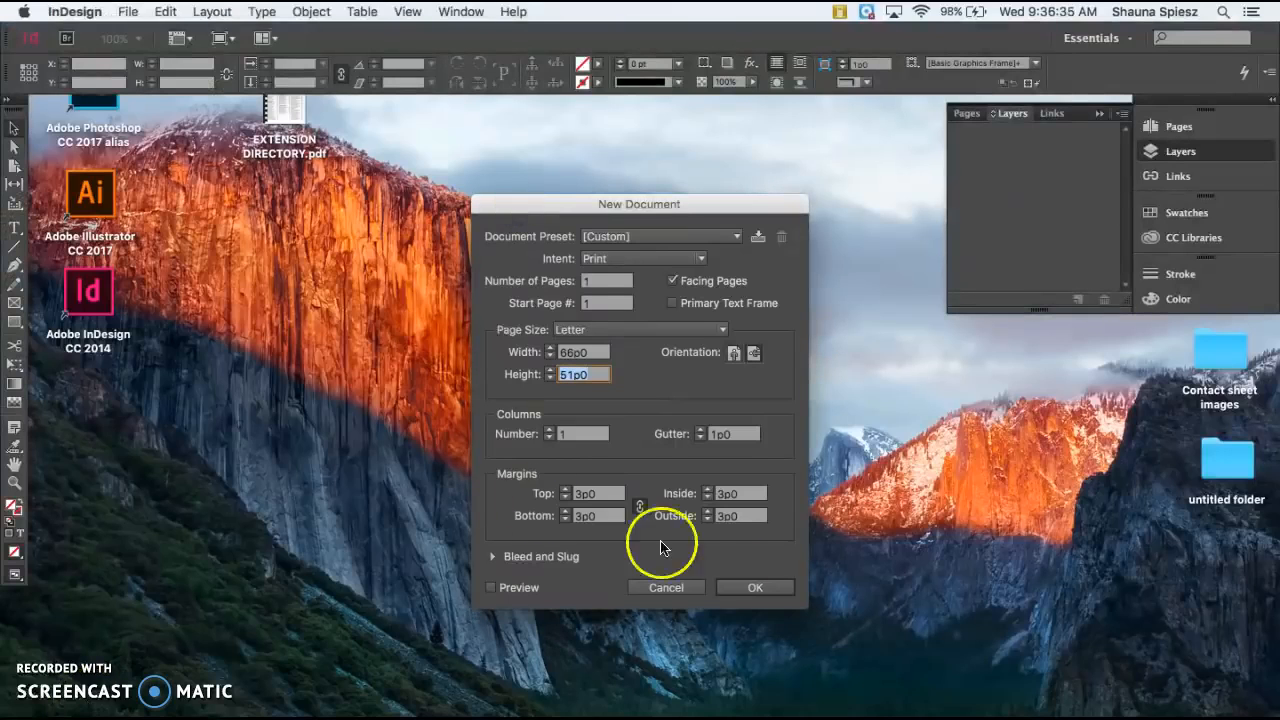
{"action": "left_click", "coordinate": [738, 584]}
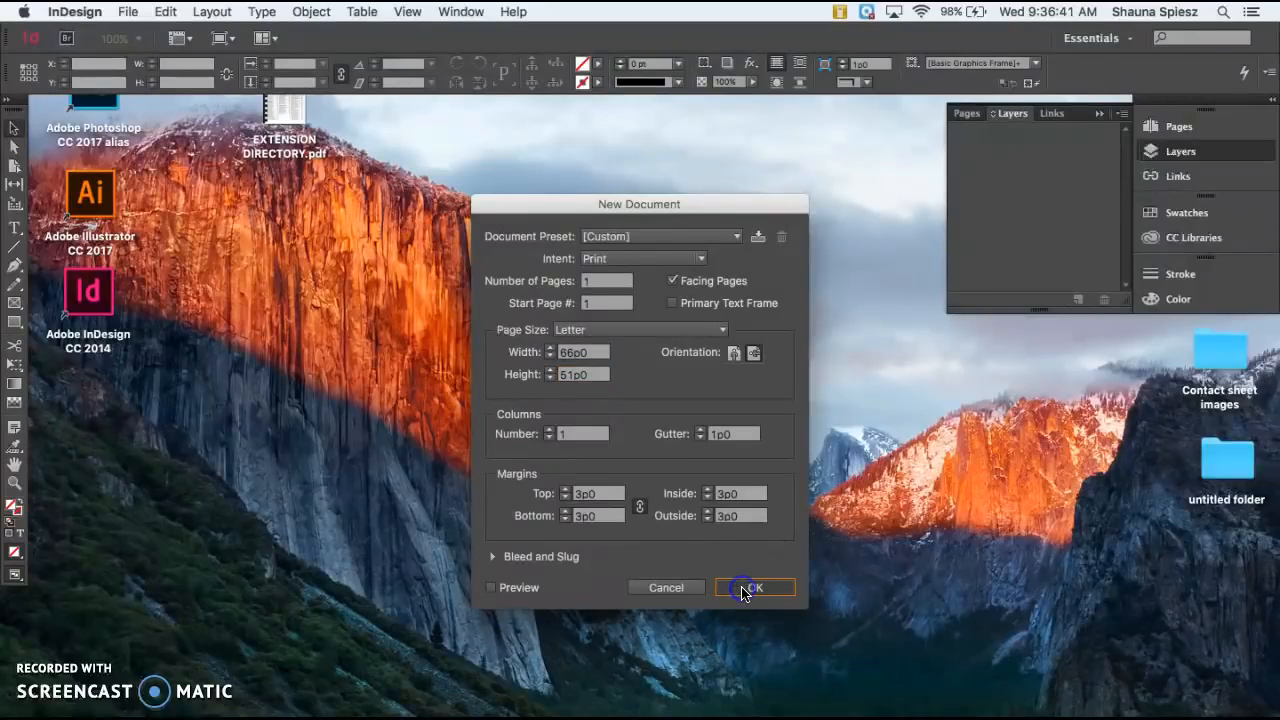
{"action": "left_click", "coordinate": [746, 590]}
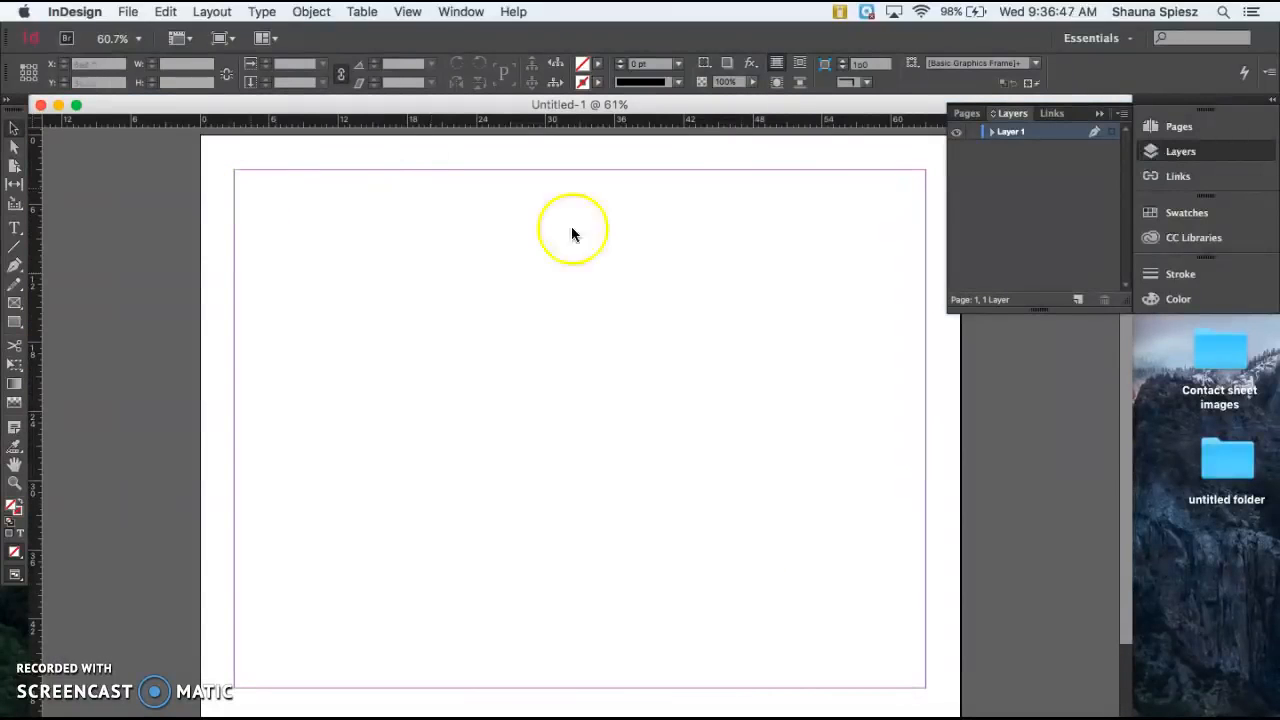
Step: Place two horizontal ruler guides across the page, one at about 10p6 and one at about 30p3.6
{"action": "mouse_move", "coordinate": [1140, 510]}
{"action": "left_mouse_down"}
{"action": "mouse_move", "coordinate": [1272, 516]}
{"action": "mouse_move", "coordinate": [1142, 512]}
{"action": "left_mouse_up"}
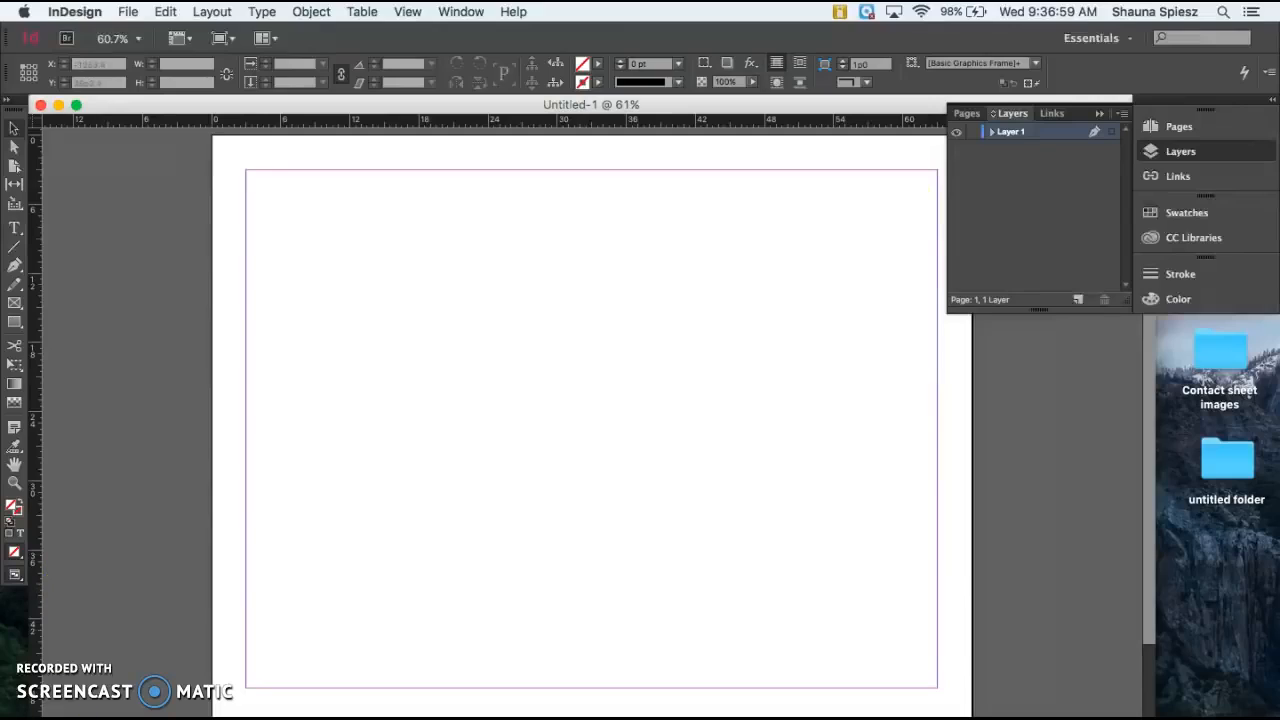
{"action": "left_click", "coordinate": [171, 107]}
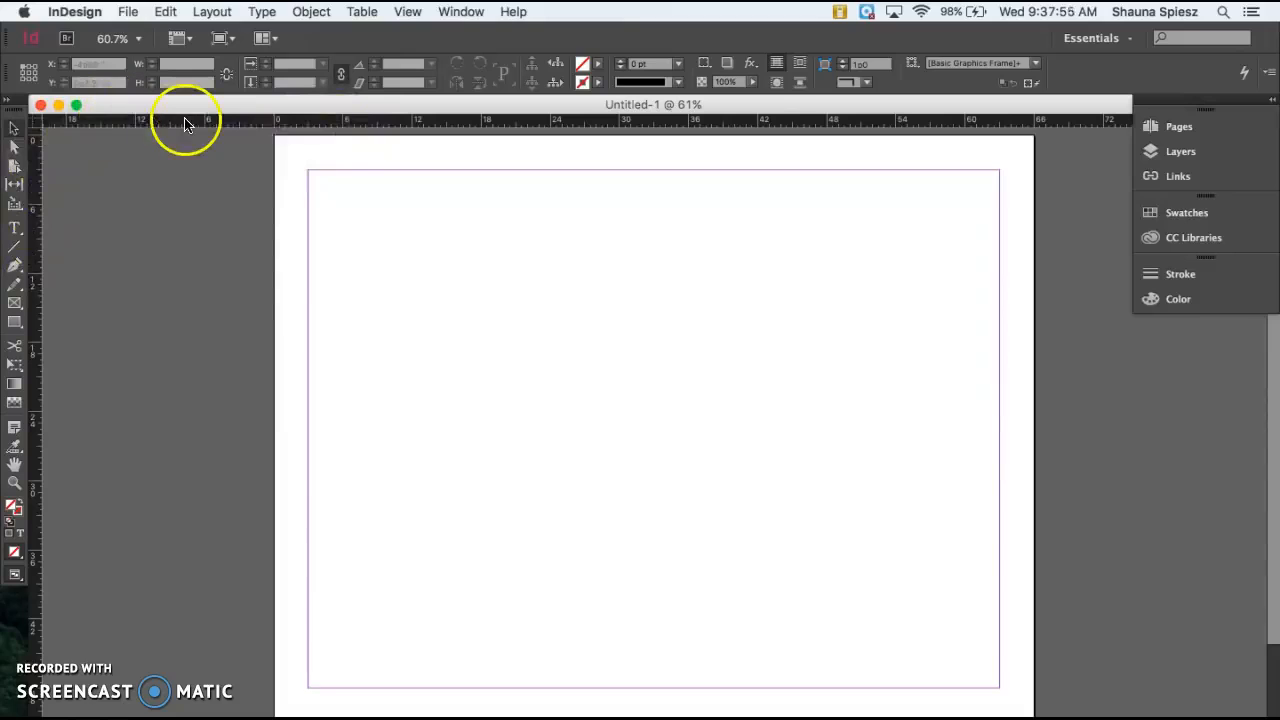
{"action": "left_click_drag", "start_coordinate": [184, 123], "coordinate": [193, 254]}
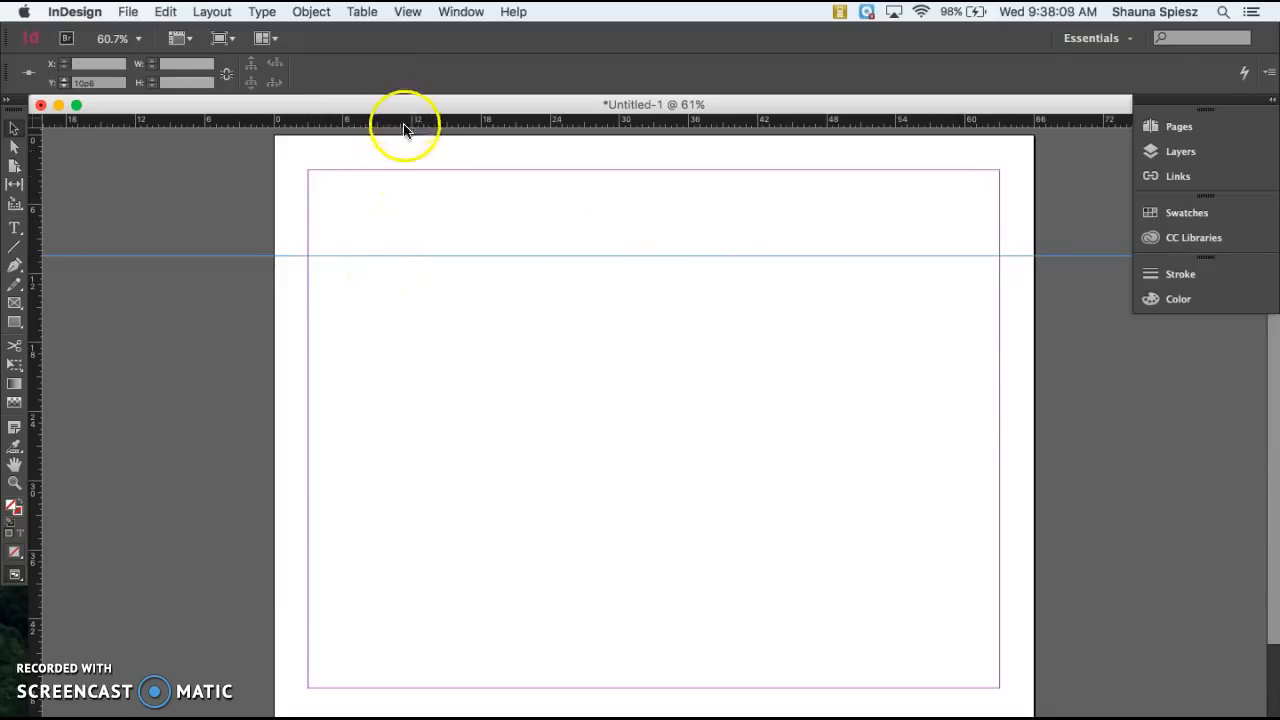
{"action": "left_click_drag", "start_coordinate": [404, 124], "coordinate": [479, 484]}
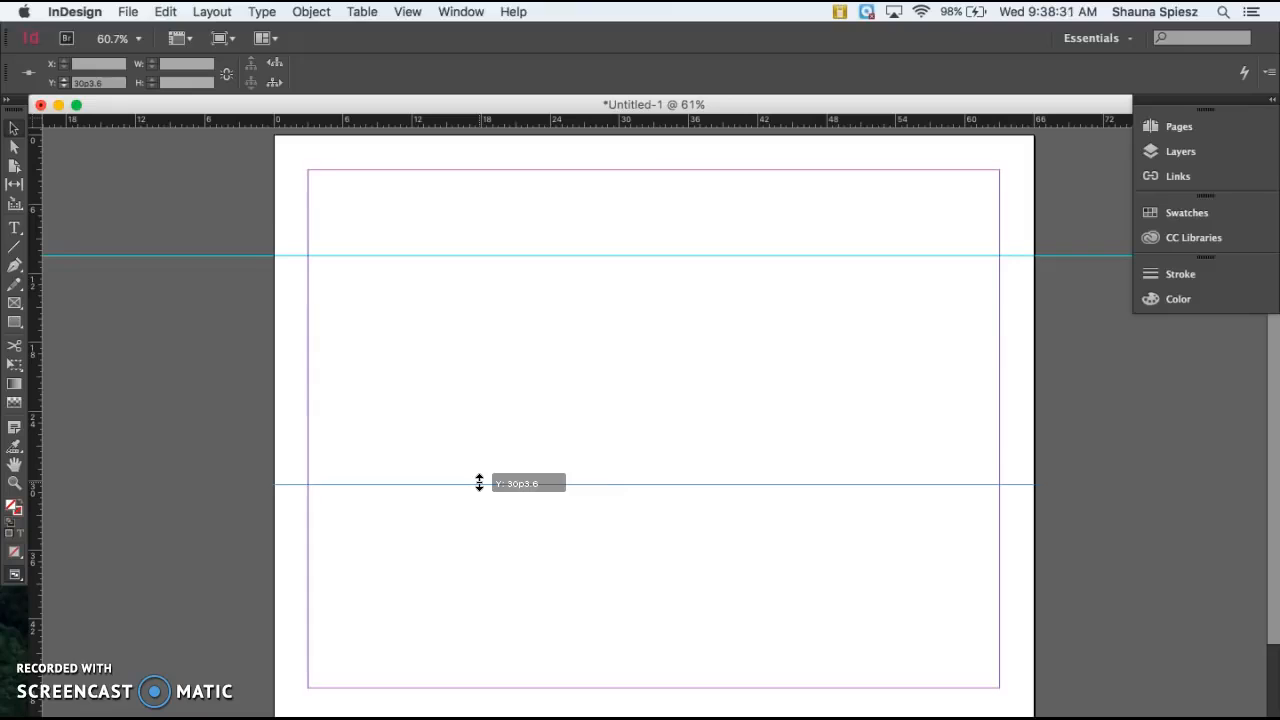
{"action": "left_click_drag", "start_coordinate": [479, 483], "coordinate": [466, 484]}
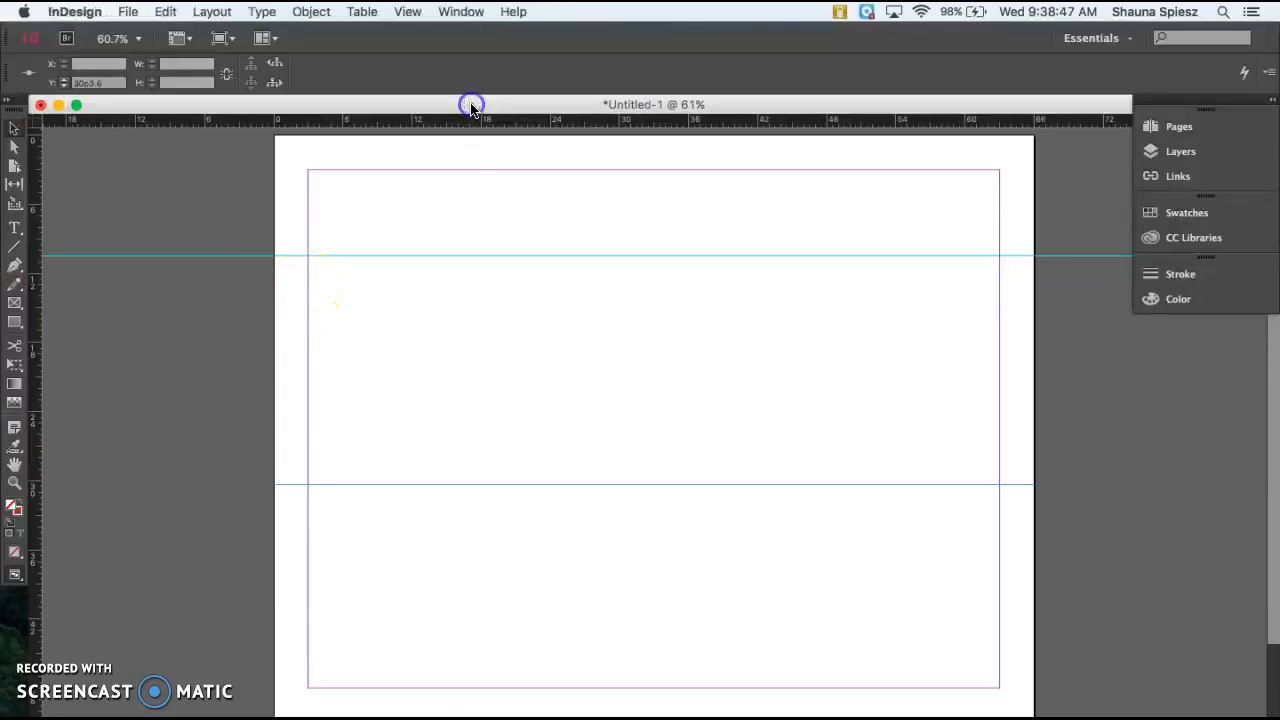
Step: Add a third horizontal guide at about 36p3.6, below the other two, and delete it again
{"action": "left_click", "coordinate": [472, 122]}
{"action": "left_click_drag", "start_coordinate": [472, 122], "coordinate": [487, 554]}
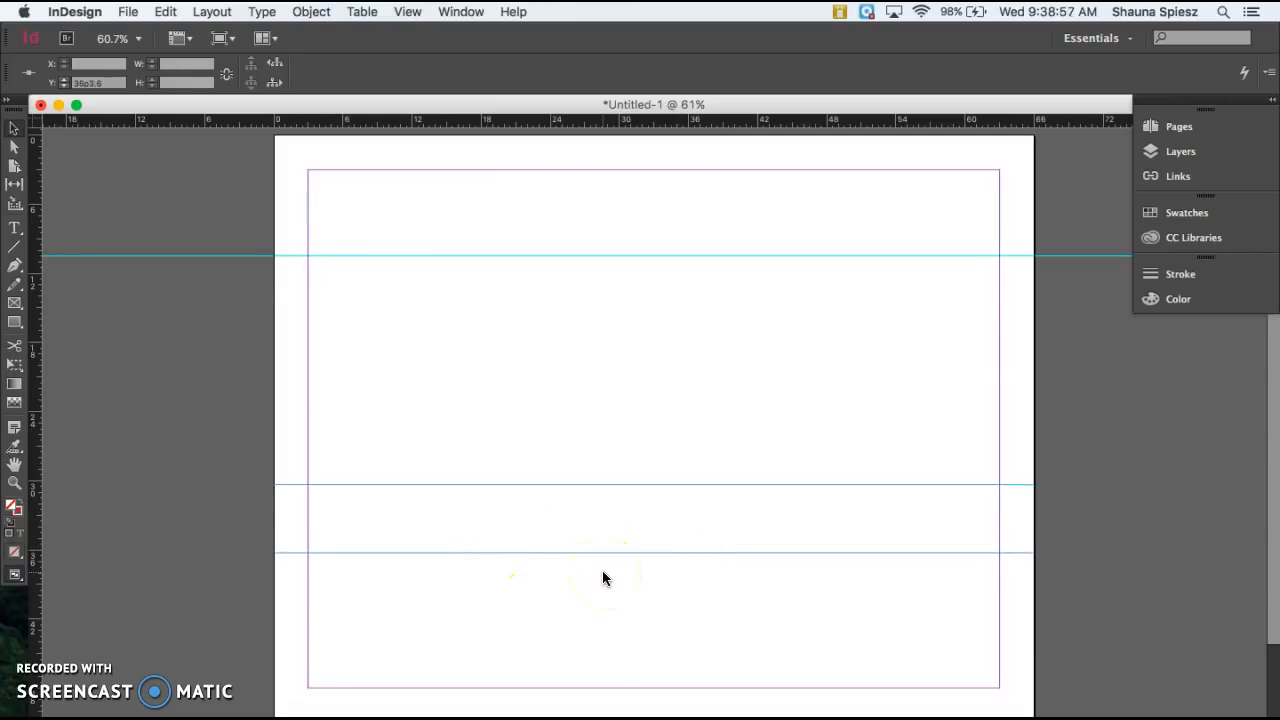
{"action": "left_click", "coordinate": [580, 553]}
{"action": "left_click", "coordinate": [580, 555]}
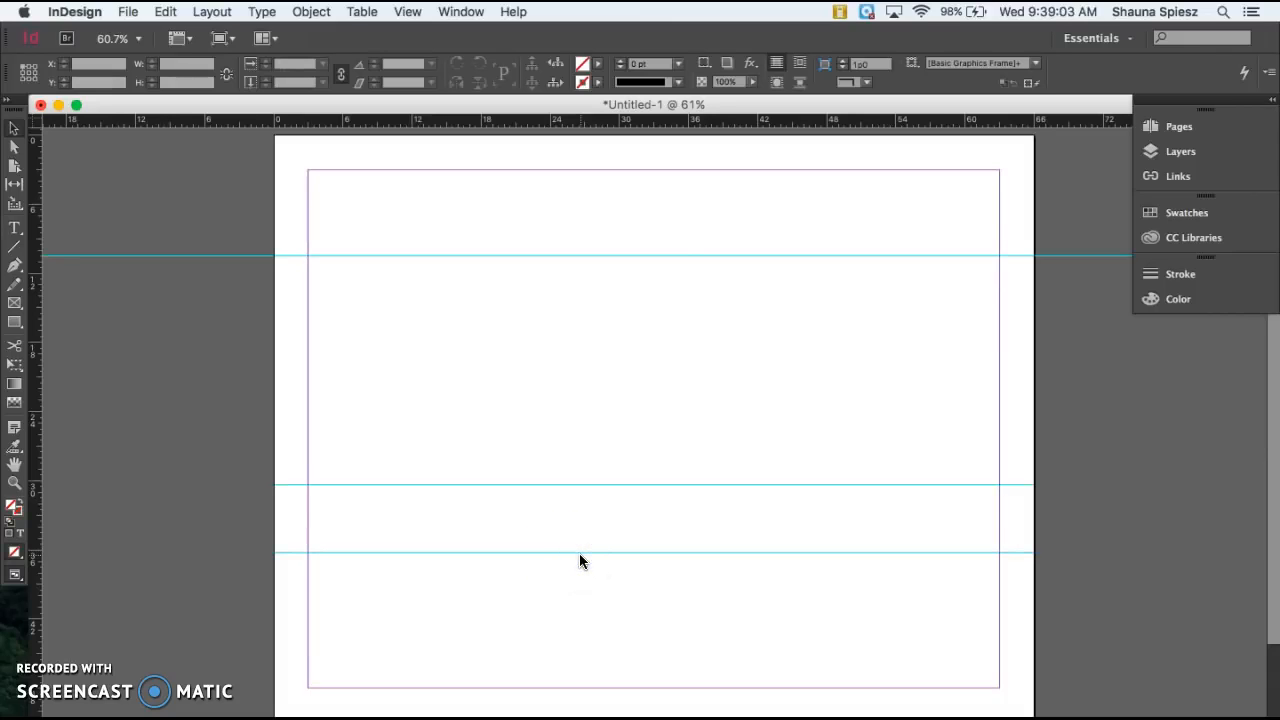
{"action": "left_click", "coordinate": [579, 552]}
{"action": "key", "text": "Delete"}
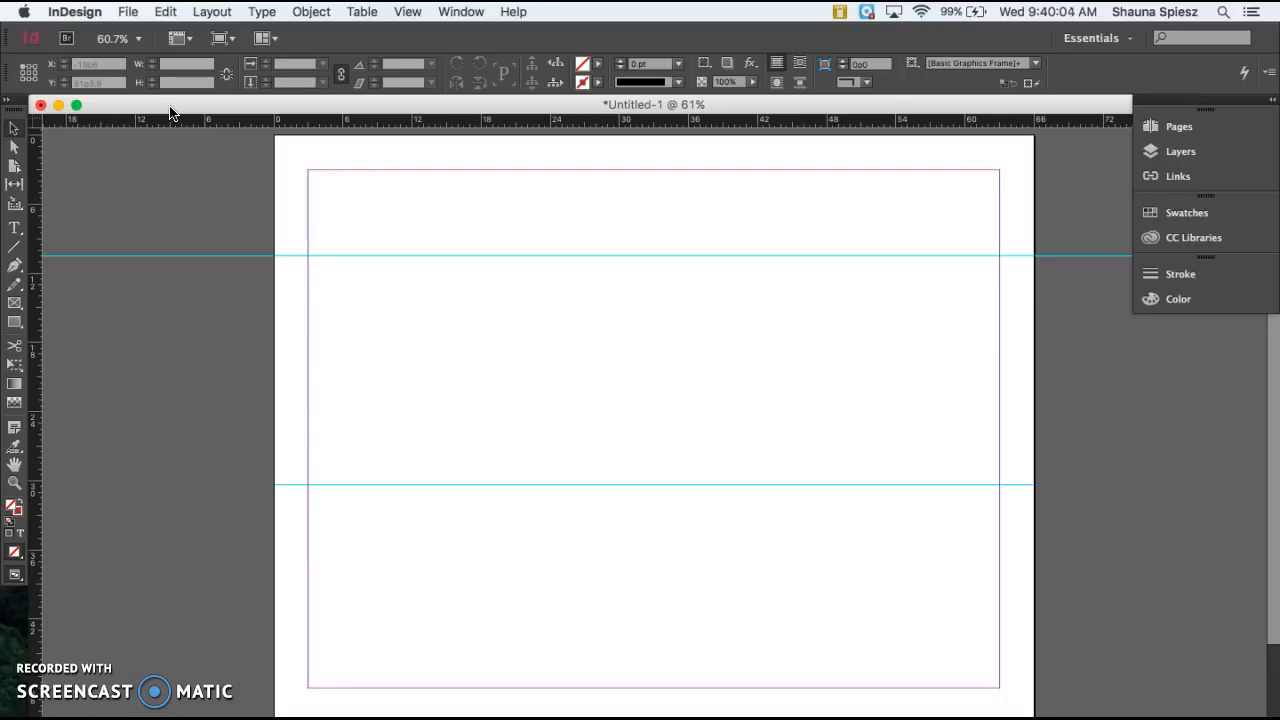
Step: Draw a rectangular placeholder frame about 14p8 wide and 19p10 high between the two guides, starting at the left margin
{"action": "left_click", "coordinate": [16, 322]}
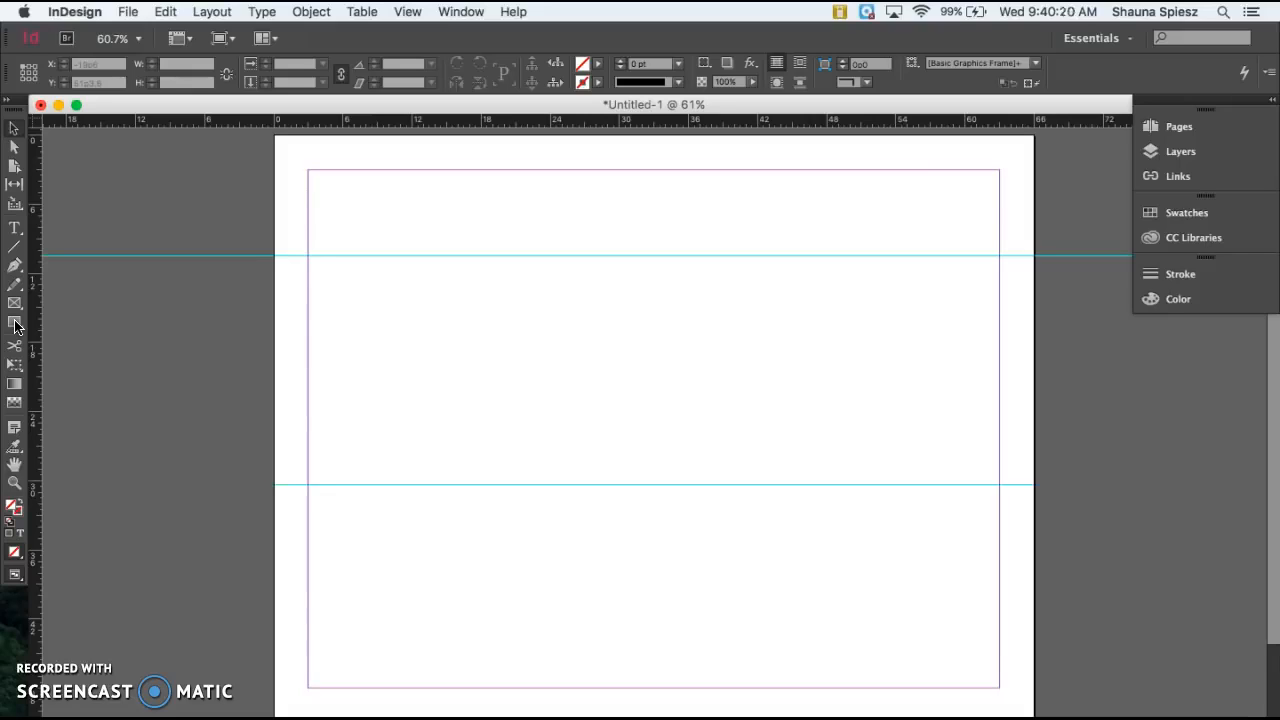
{"action": "left_click", "coordinate": [14, 304]}
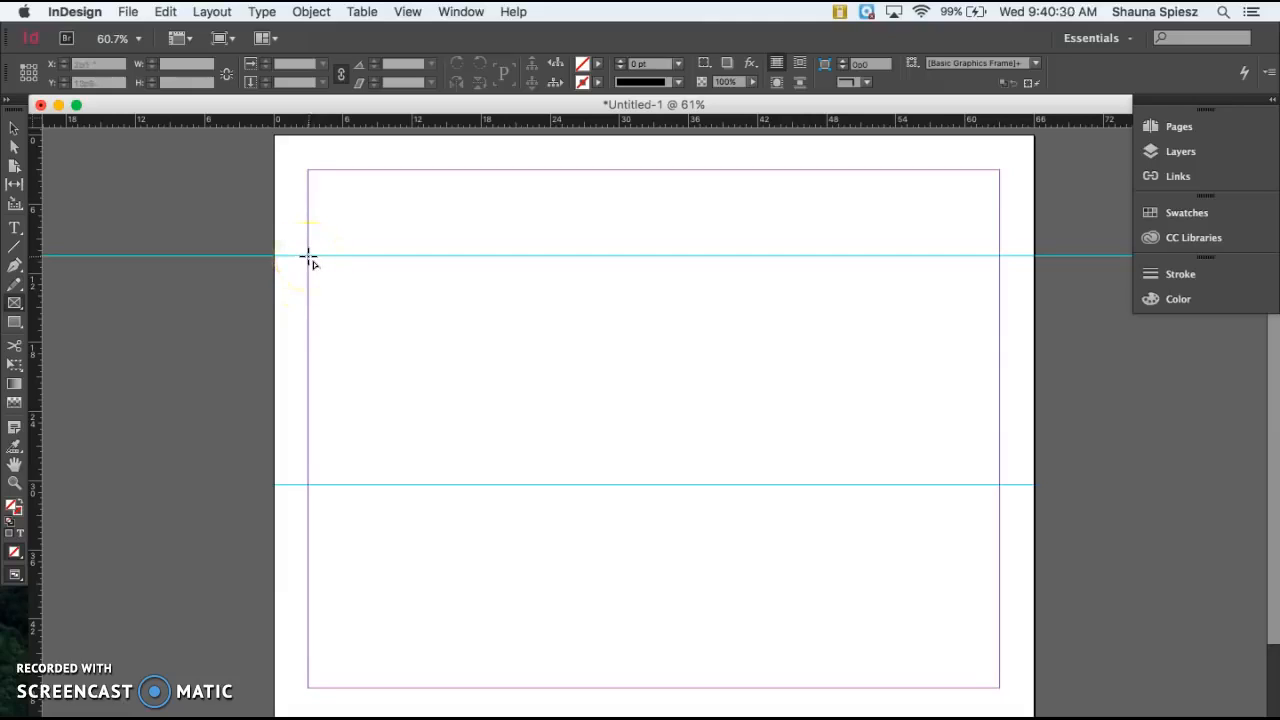
{"action": "mouse_move", "coordinate": [309, 257]}
{"action": "left_mouse_down"}
{"action": "mouse_move", "coordinate": [362, 349]}
{"action": "mouse_move", "coordinate": [473, 485]}
{"action": "mouse_move", "coordinate": [536, 512]}
{"action": "left_mouse_up"}
{"action": "key", "text": "shift"}
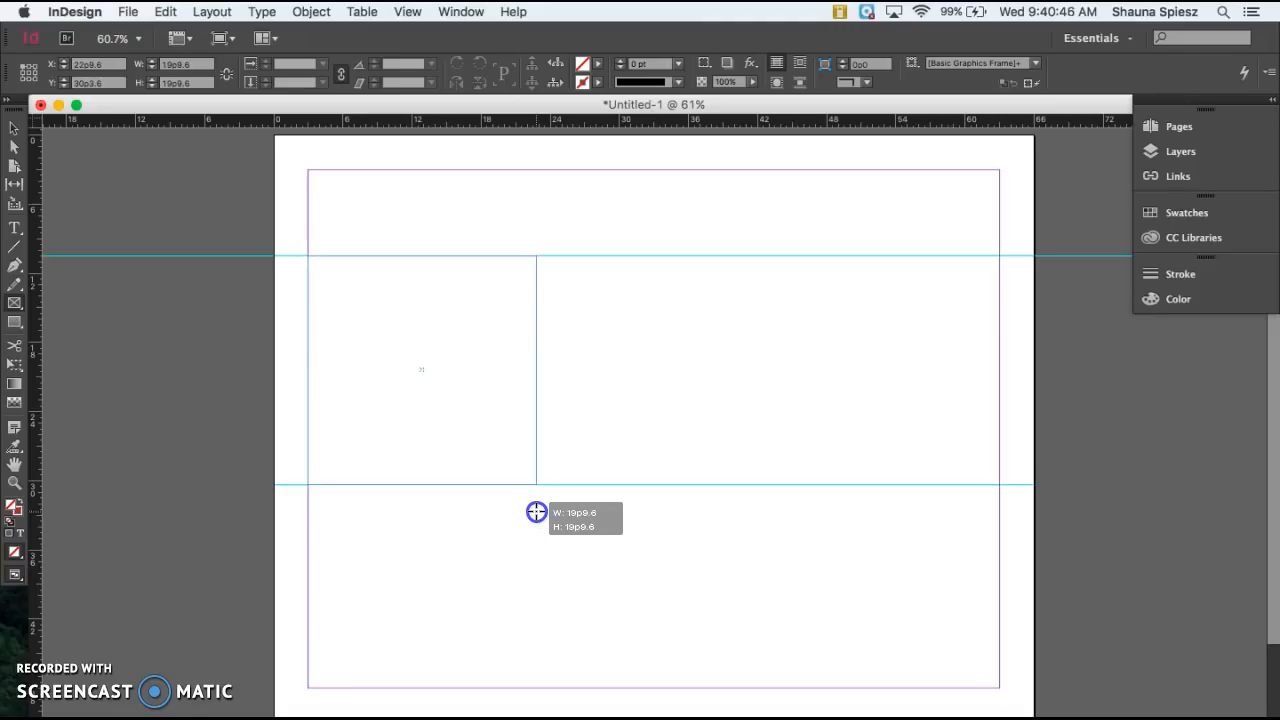
{"action": "mouse_move", "coordinate": [536, 512]}
{"action": "left_mouse_down"}
{"action": "mouse_move", "coordinate": [405, 402]}
{"action": "mouse_move", "coordinate": [477, 484]}
{"action": "left_mouse_up"}
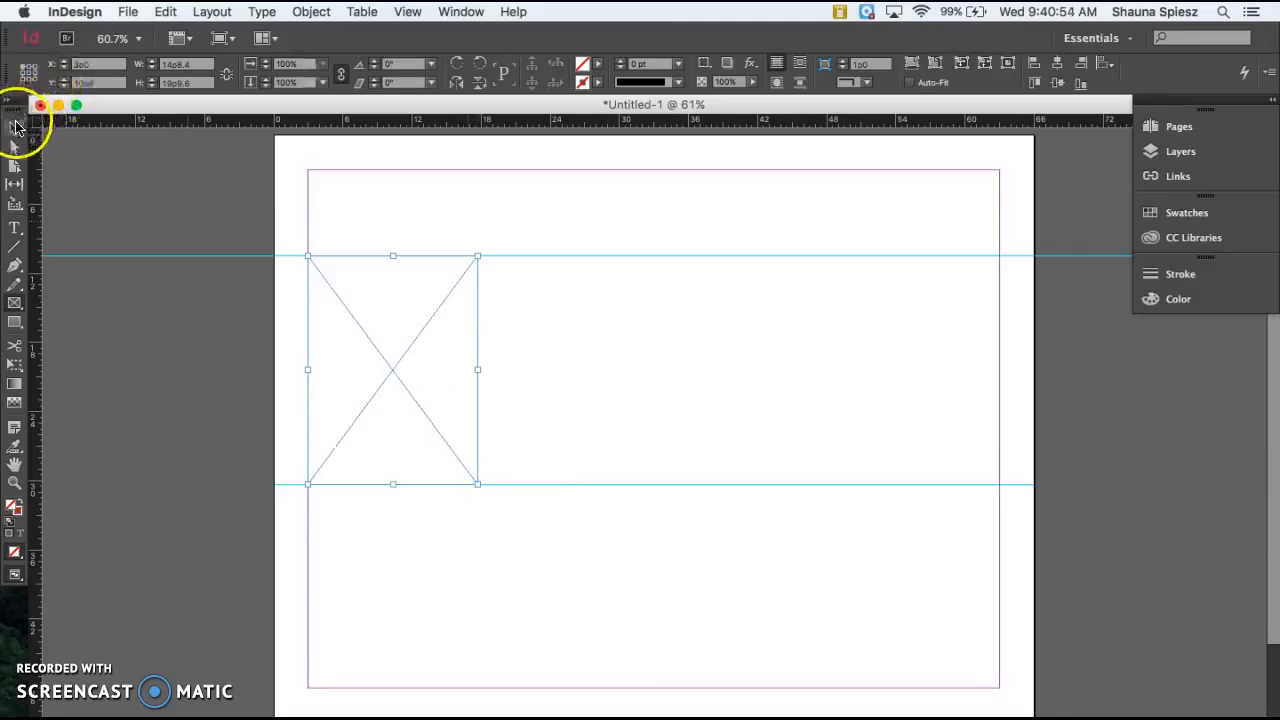
Step: Duplicate the placeholder frame and align the copy between the guides beside the original, at X 19p0
{"action": "left_click", "coordinate": [14, 131]}
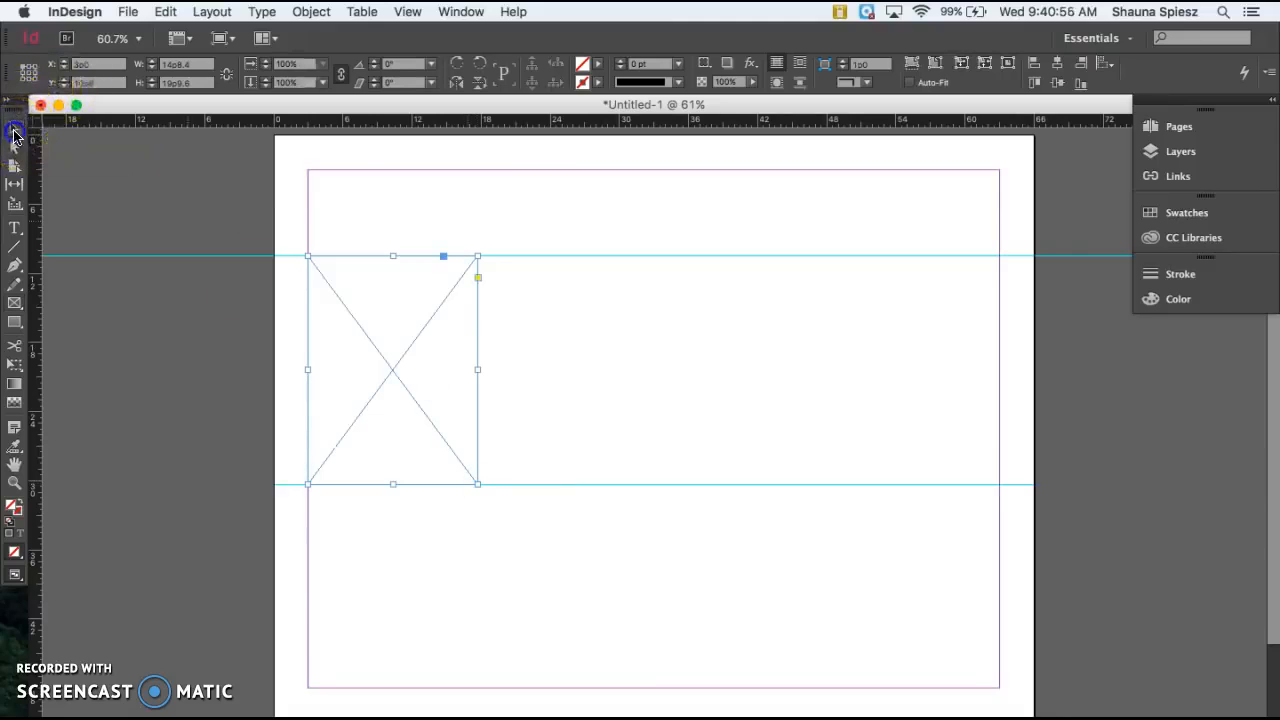
{"action": "left_click", "coordinate": [383, 360]}
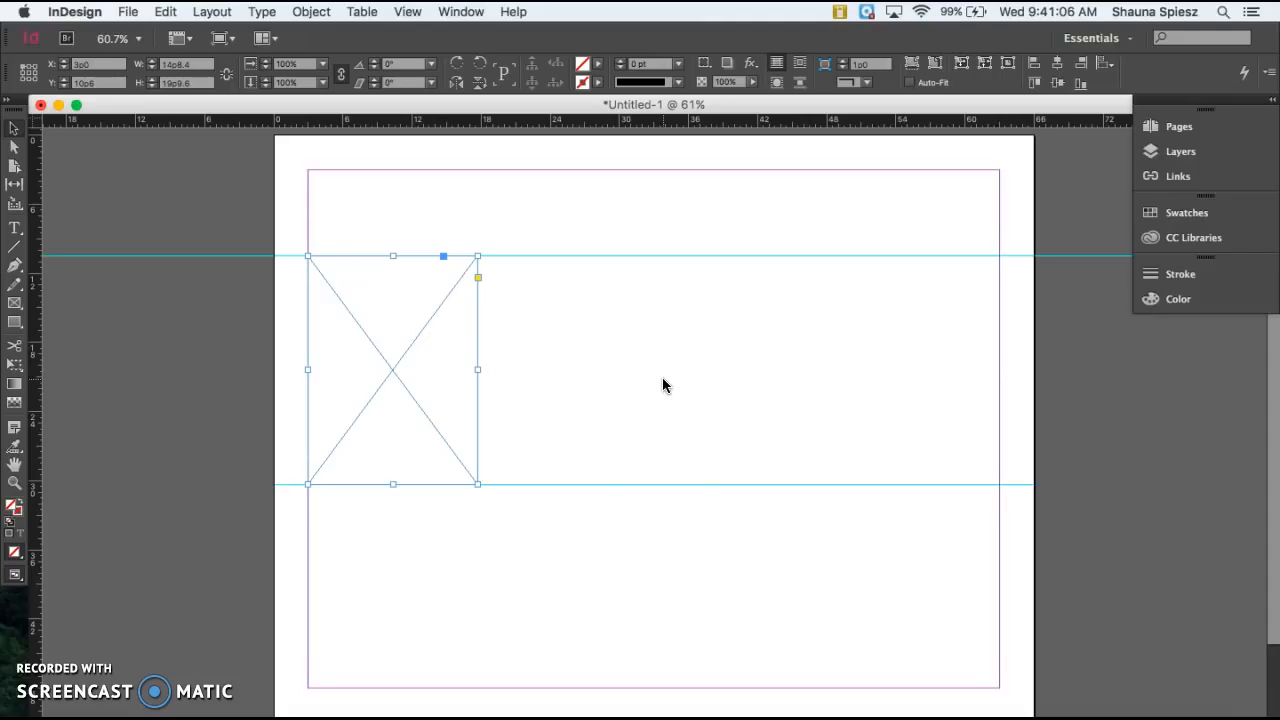
{"action": "key", "text": "super+v"}
{"action": "left_click", "coordinate": [650, 430]}
{"action": "left_click_drag", "start_coordinate": [650, 430], "coordinate": [571, 371]}
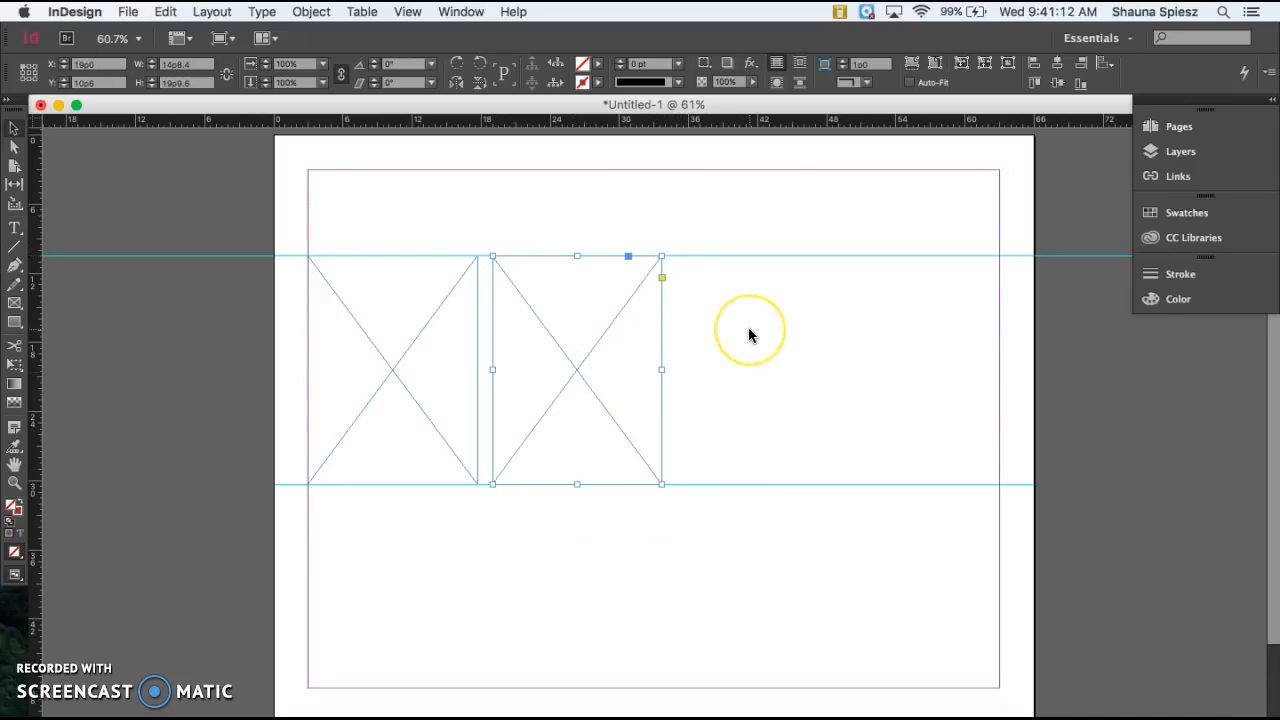
Step: Paste a third frame and align it in the row at X 35p0 with the same gap as between the first two
{"action": "key", "text": "super+v"}
{"action": "left_click", "coordinate": [687, 425]}
{"action": "left_click_drag", "start_coordinate": [687, 425], "coordinate": [771, 371]}
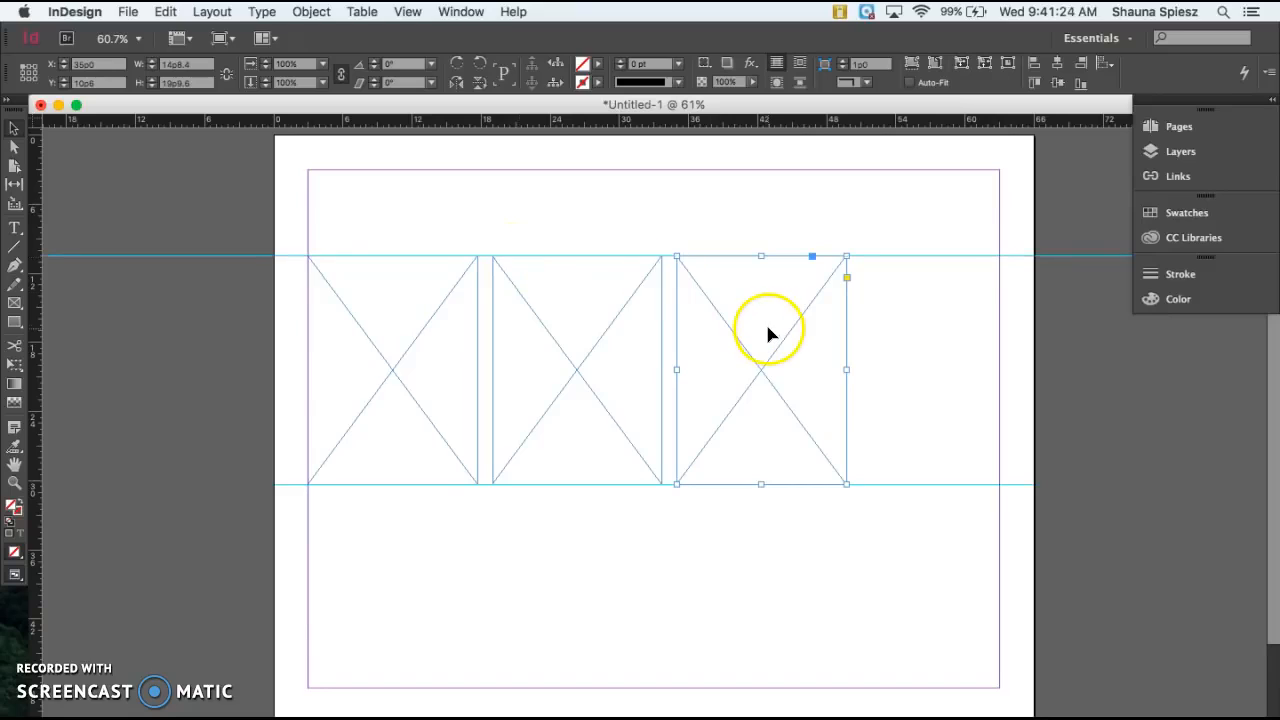
{"action": "left_click_drag", "start_coordinate": [757, 372], "coordinate": [757, 375]}
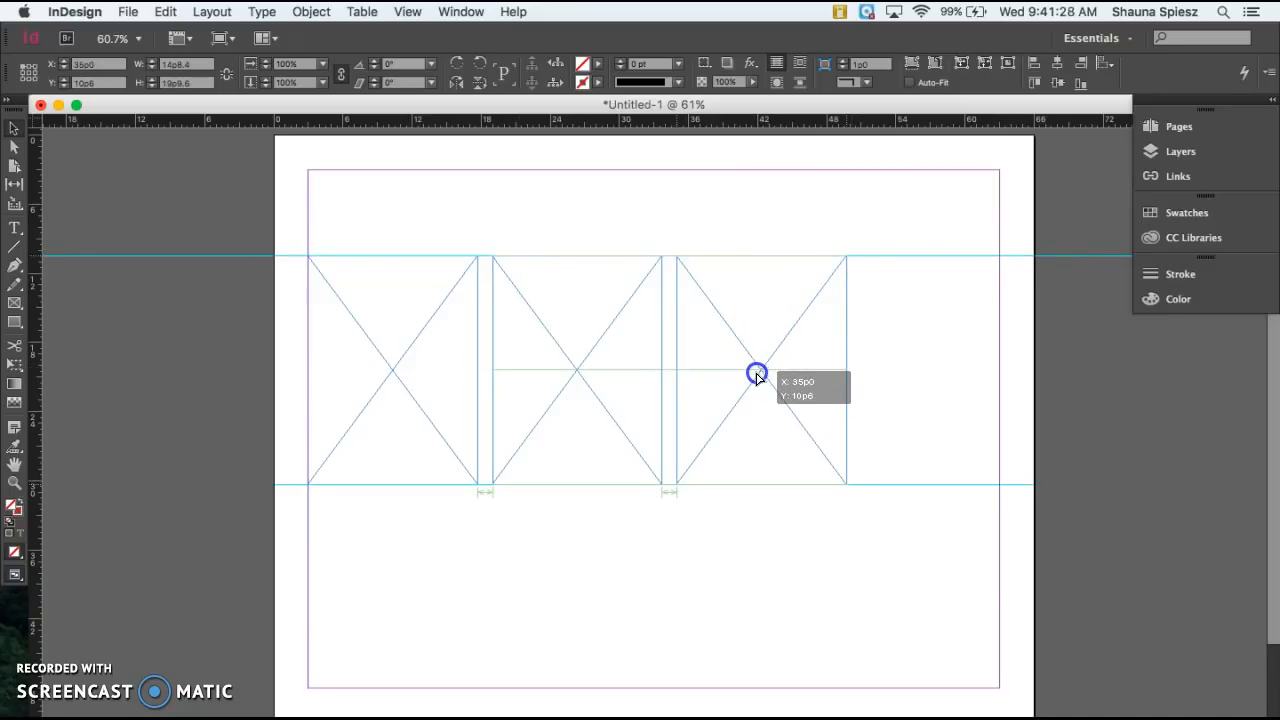
{"action": "left_click_drag", "start_coordinate": [757, 375], "coordinate": [763, 372]}
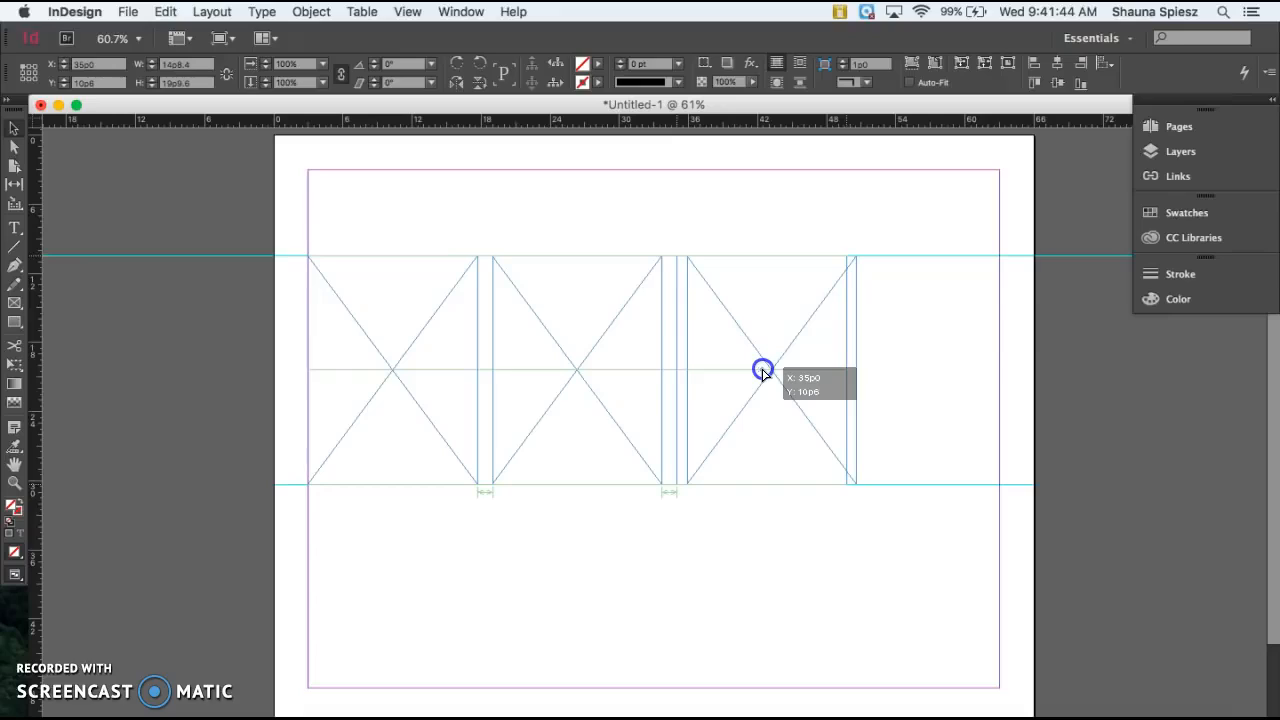
{"action": "left_click_drag", "start_coordinate": [763, 373], "coordinate": [763, 373]}
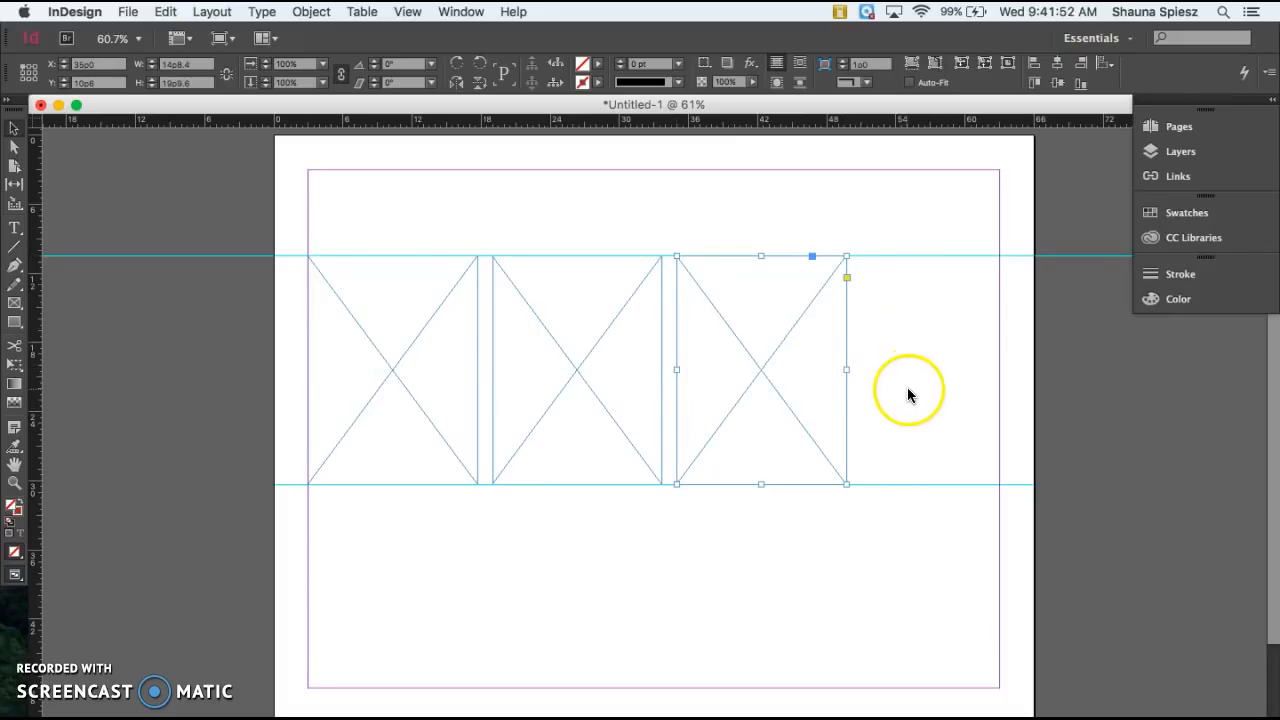
Step: Paste a fourth frame and align it at the end of the row at X 51p0, evenly spaced with the others
{"action": "key", "text": "super+v"}
{"action": "left_click_drag", "start_coordinate": [648, 509], "coordinate": [937, 451]}
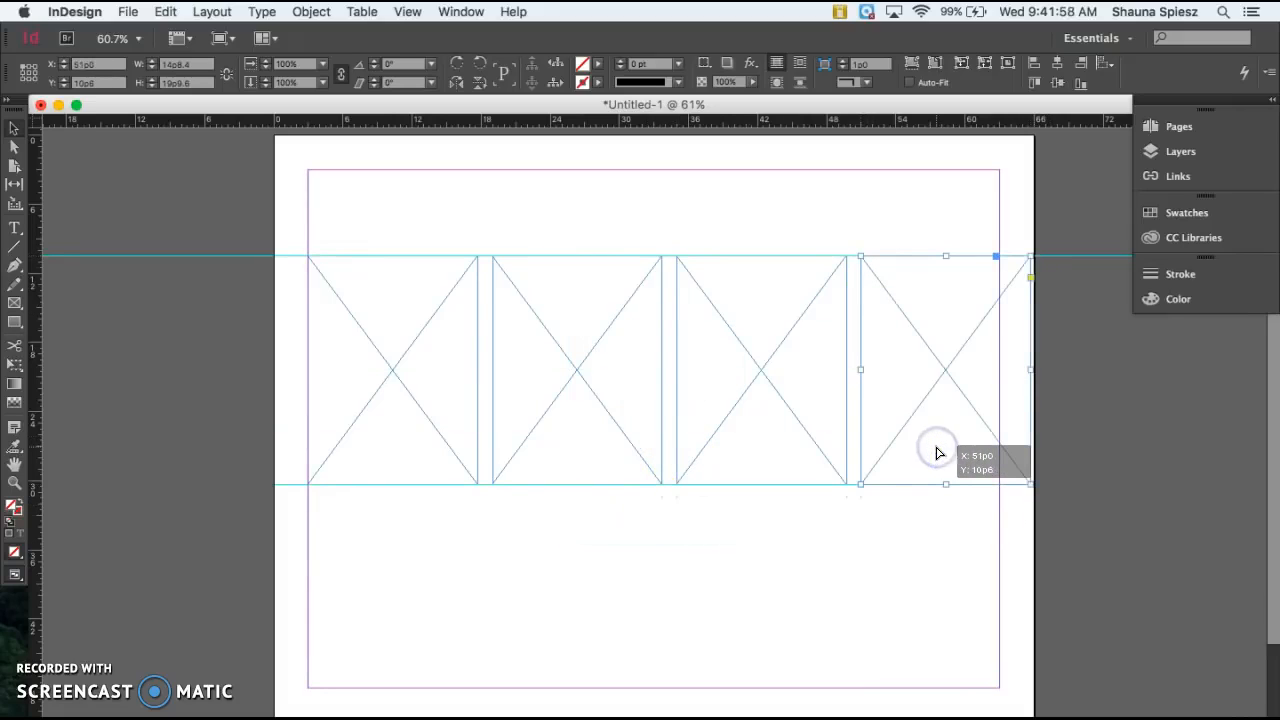
{"action": "left_click", "coordinate": [435, 547]}
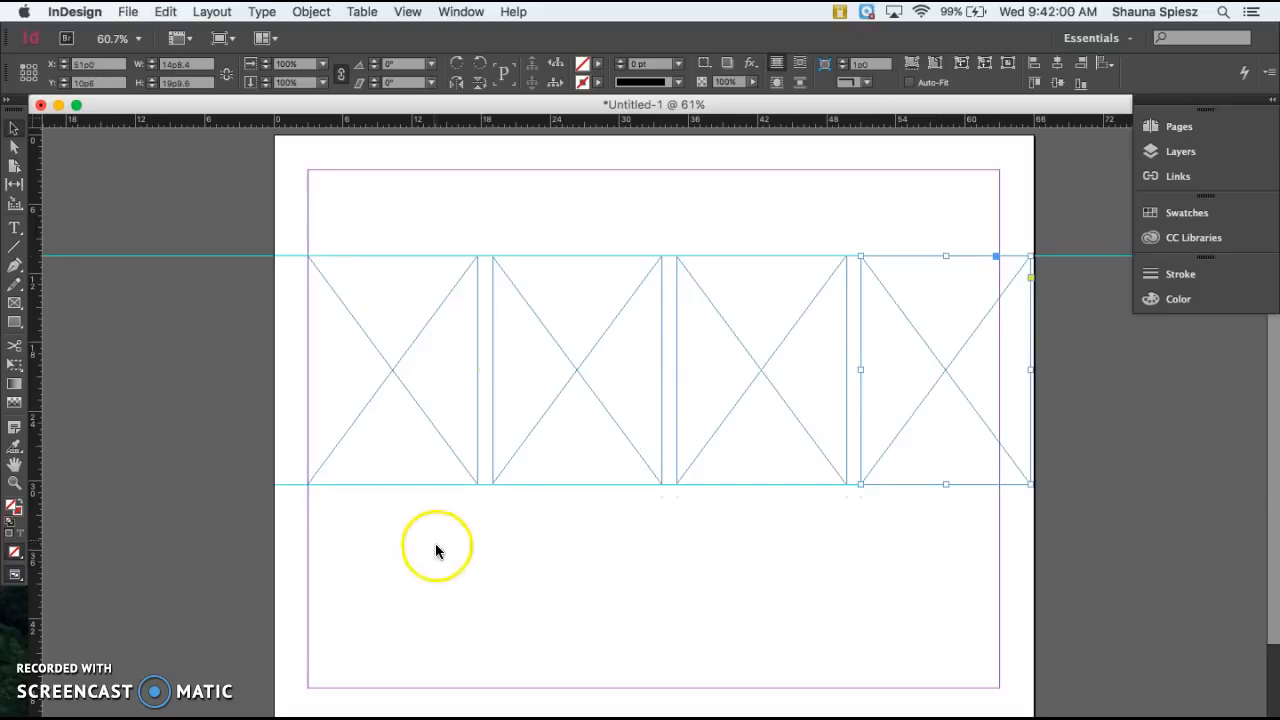
{"action": "left_click", "coordinate": [688, 306]}
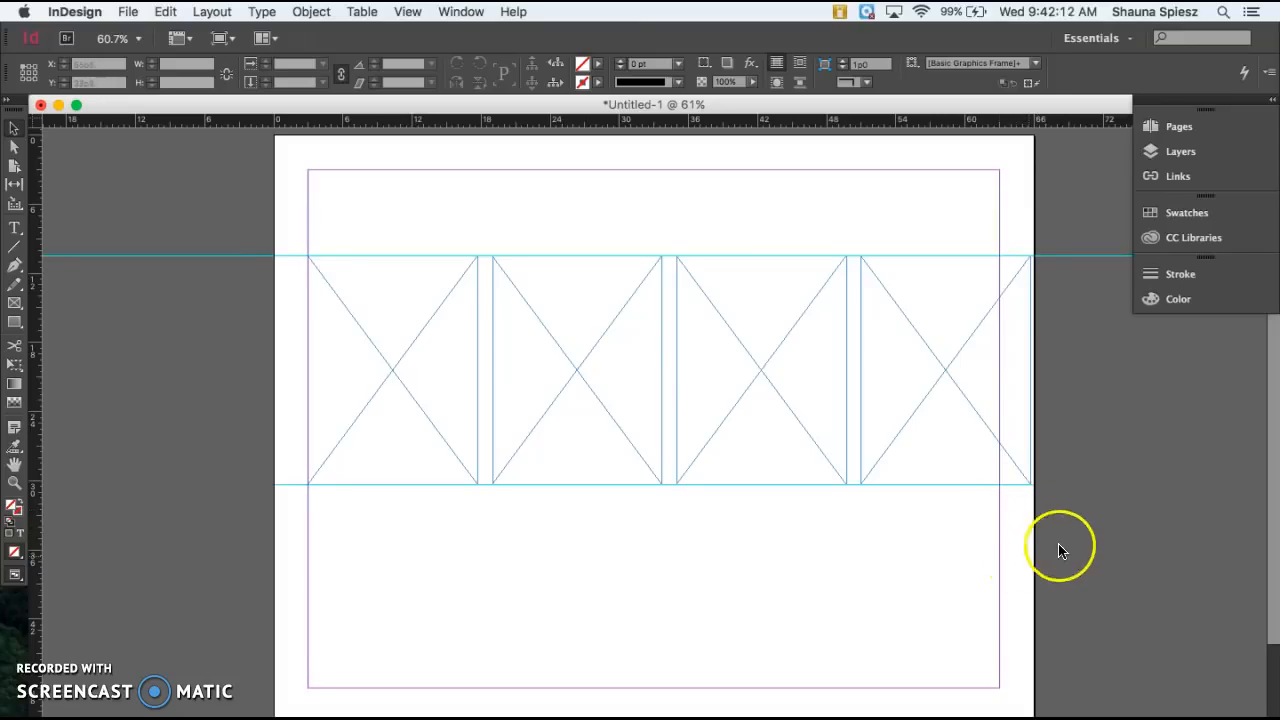
Step: Select all four frames and scale them down proportionally together to about 49p0 wide, keeping their upper-left corner in place
{"action": "left_click_drag", "start_coordinate": [1018, 551], "coordinate": [278, 215]}
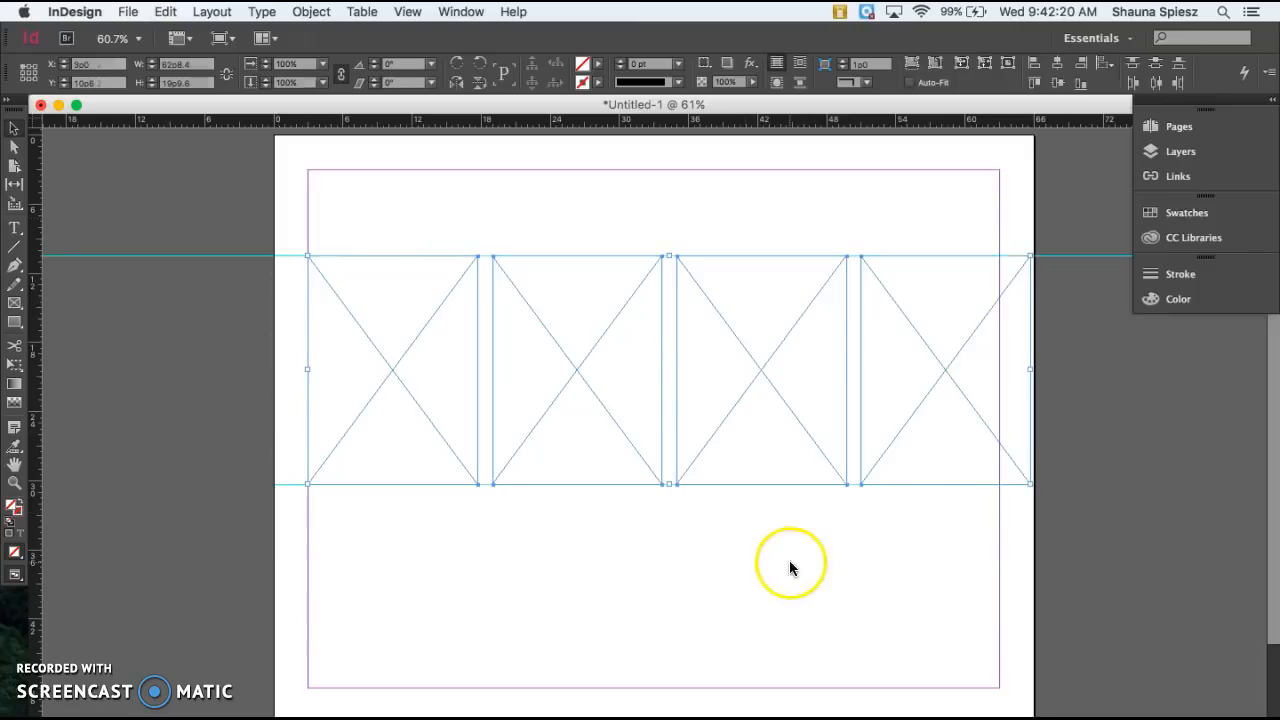
{"action": "left_click_drag", "start_coordinate": [1031, 481], "coordinate": [871, 391]}
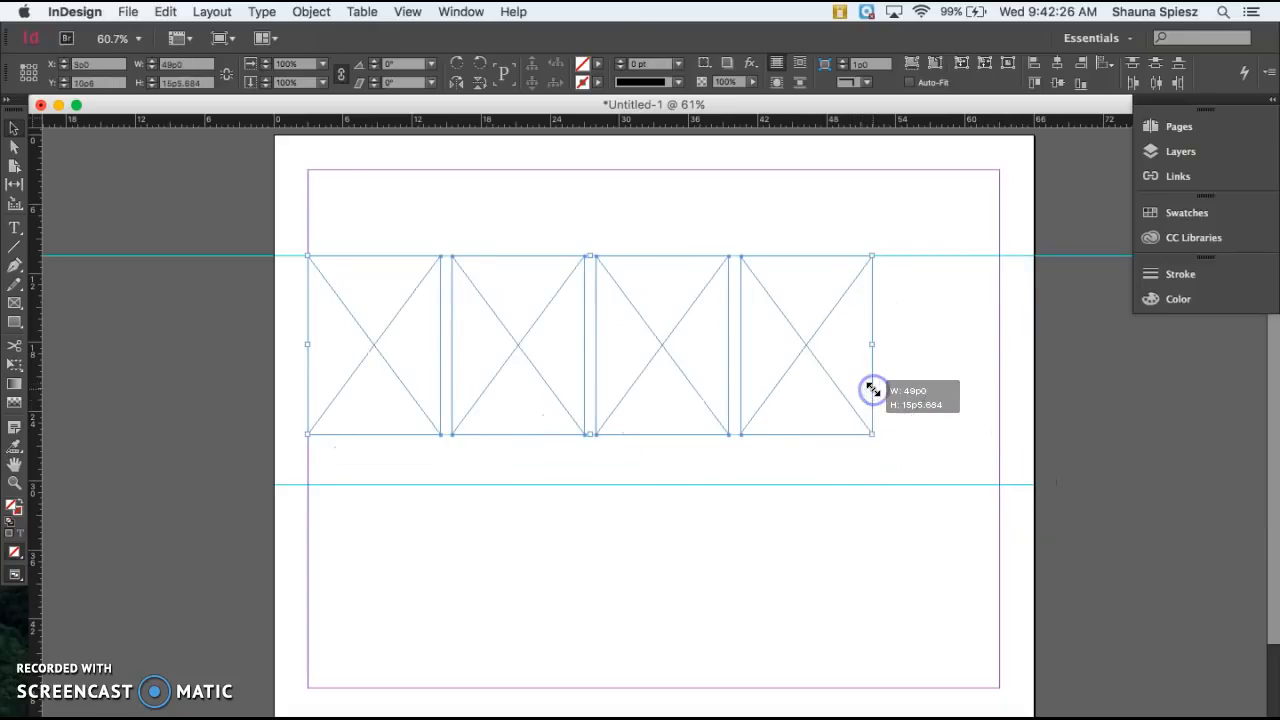
{"action": "left_click", "coordinate": [856, 508]}
Step: Duplicate the last scaled-down frame and align the copy at the end of the row, at about X 53p0
{"action": "left_click", "coordinate": [816, 353]}
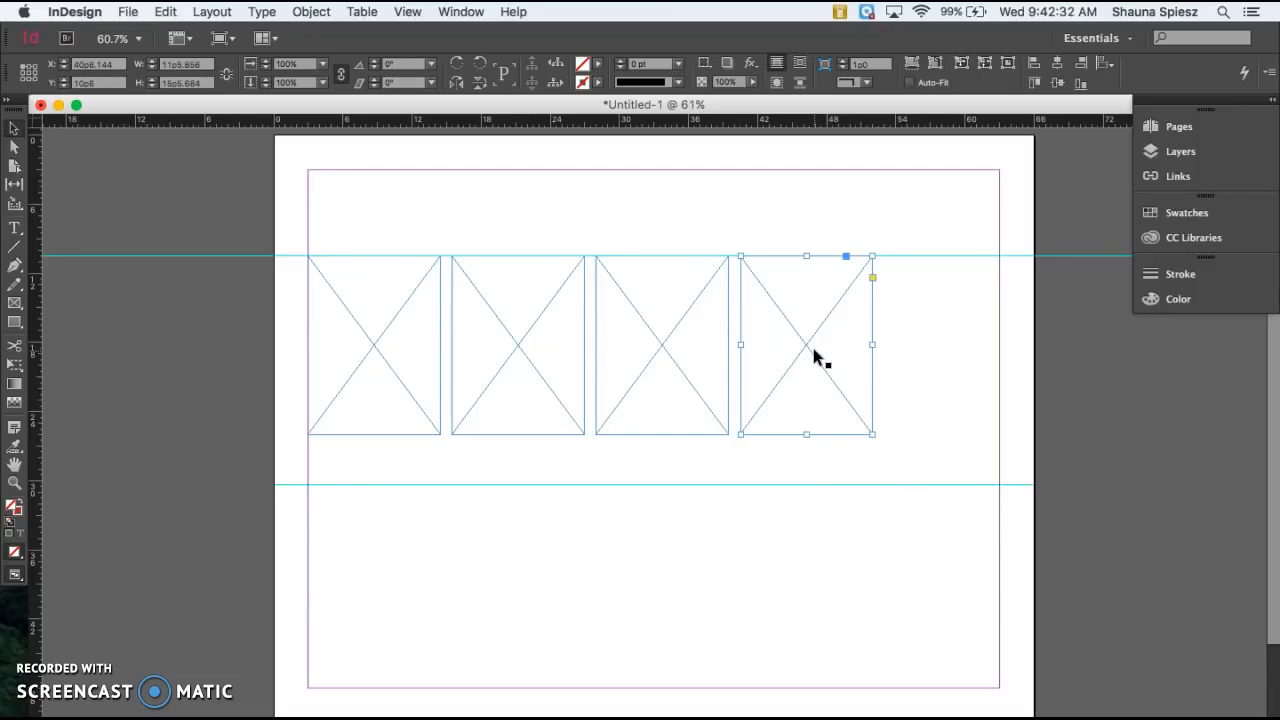
{"action": "key", "text": "super+v"}
{"action": "left_click_drag", "start_coordinate": [669, 449], "coordinate": [966, 368]}
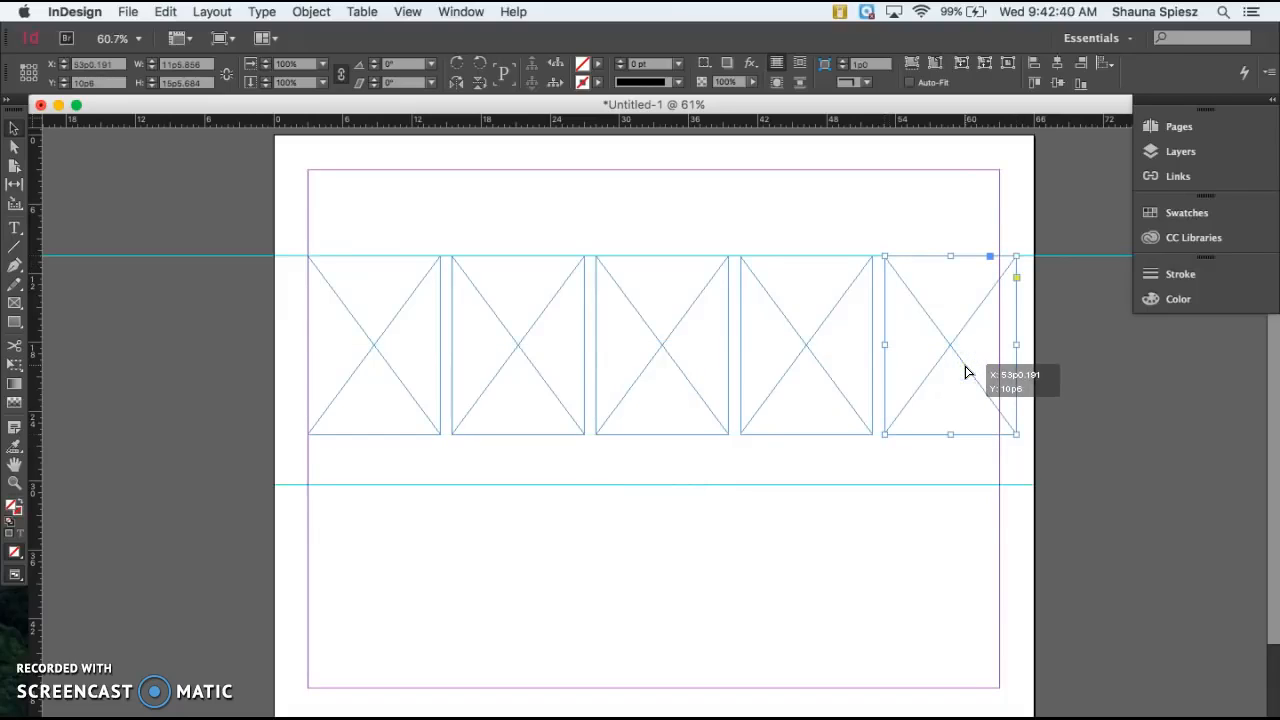
Step: Select all five frames and scale them down proportionally together so the row ends exactly at the page's right margin
{"action": "left_click", "coordinate": [738, 540]}
{"action": "left_click_drag", "start_coordinate": [1024, 462], "coordinate": [287, 212]}
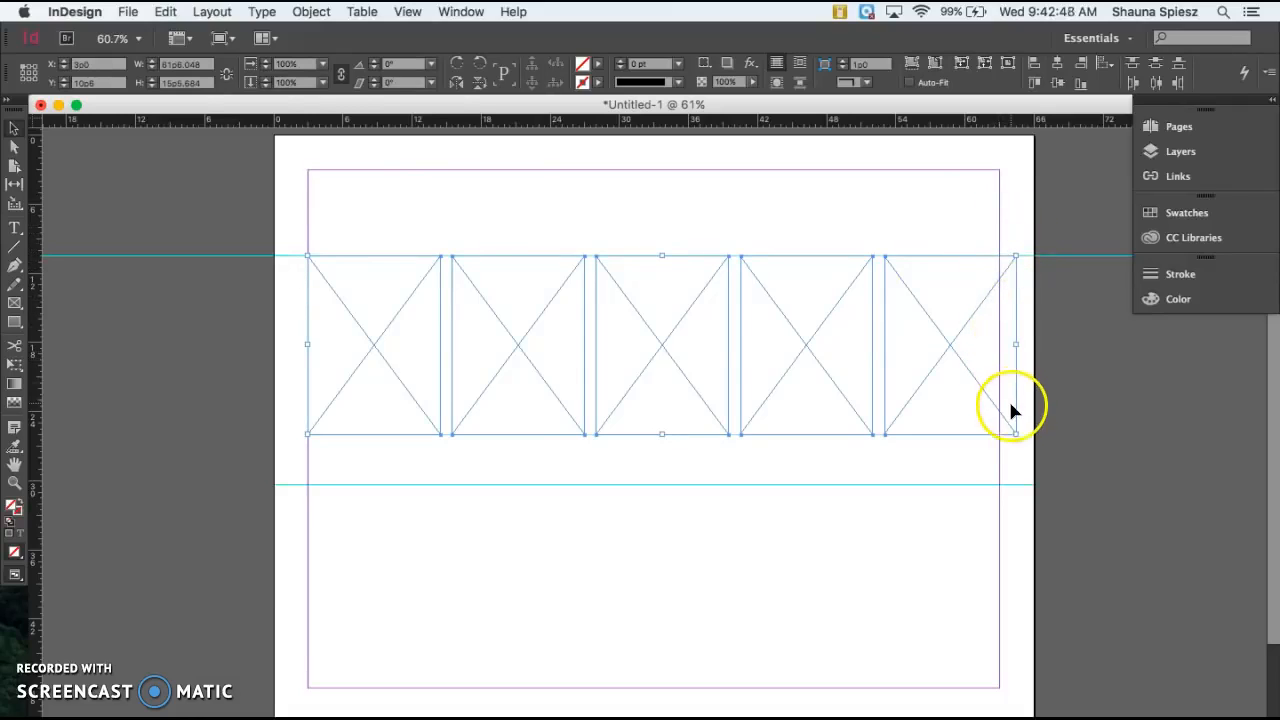
{"action": "left_click_drag", "start_coordinate": [1015, 432], "coordinate": [999, 430]}
{"action": "left_click", "coordinate": [1021, 429]}
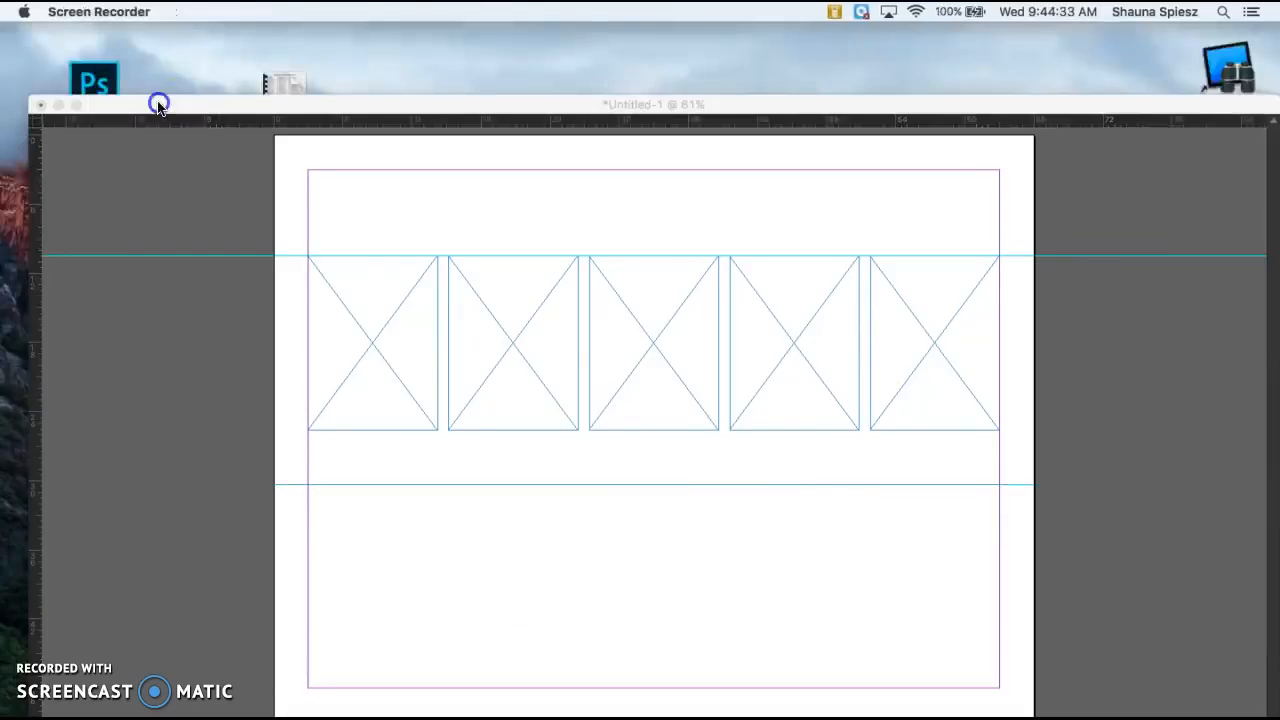
Step: Place s.jpg from the Desktop's LETTERS folder into the first frame of the row
{"action": "left_click", "coordinate": [157, 104]}
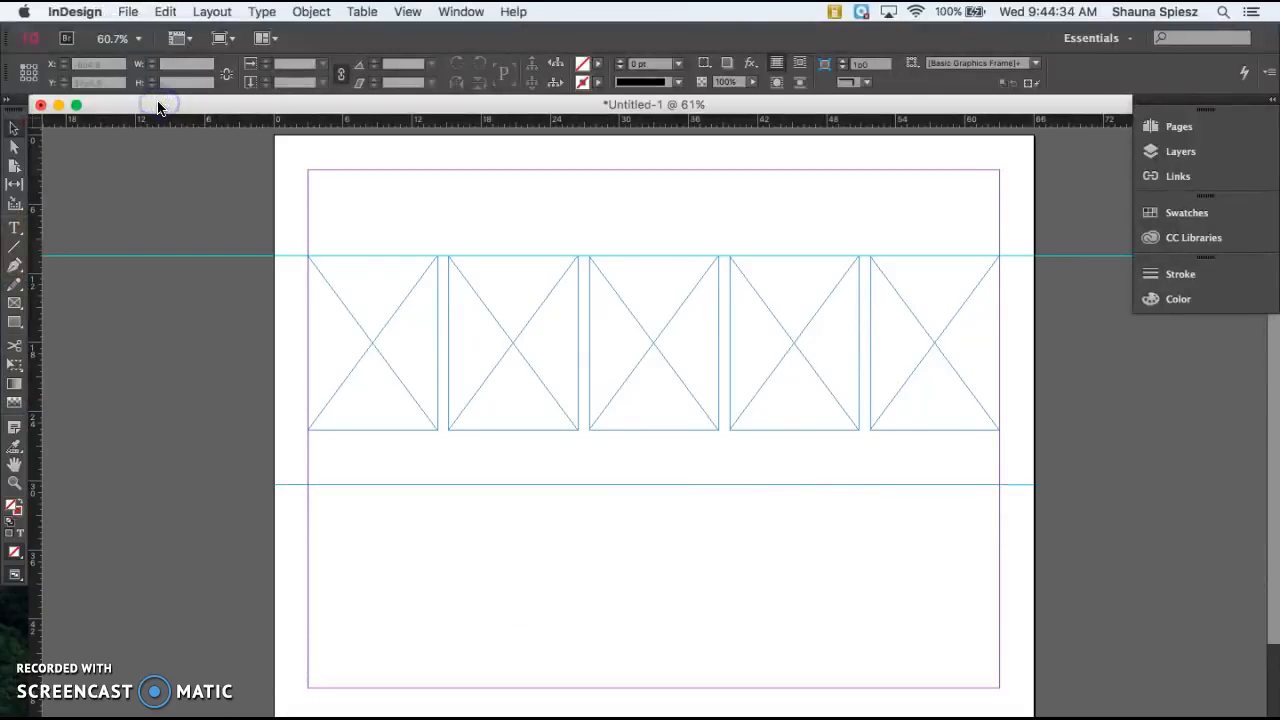
{"action": "left_click", "coordinate": [376, 345]}
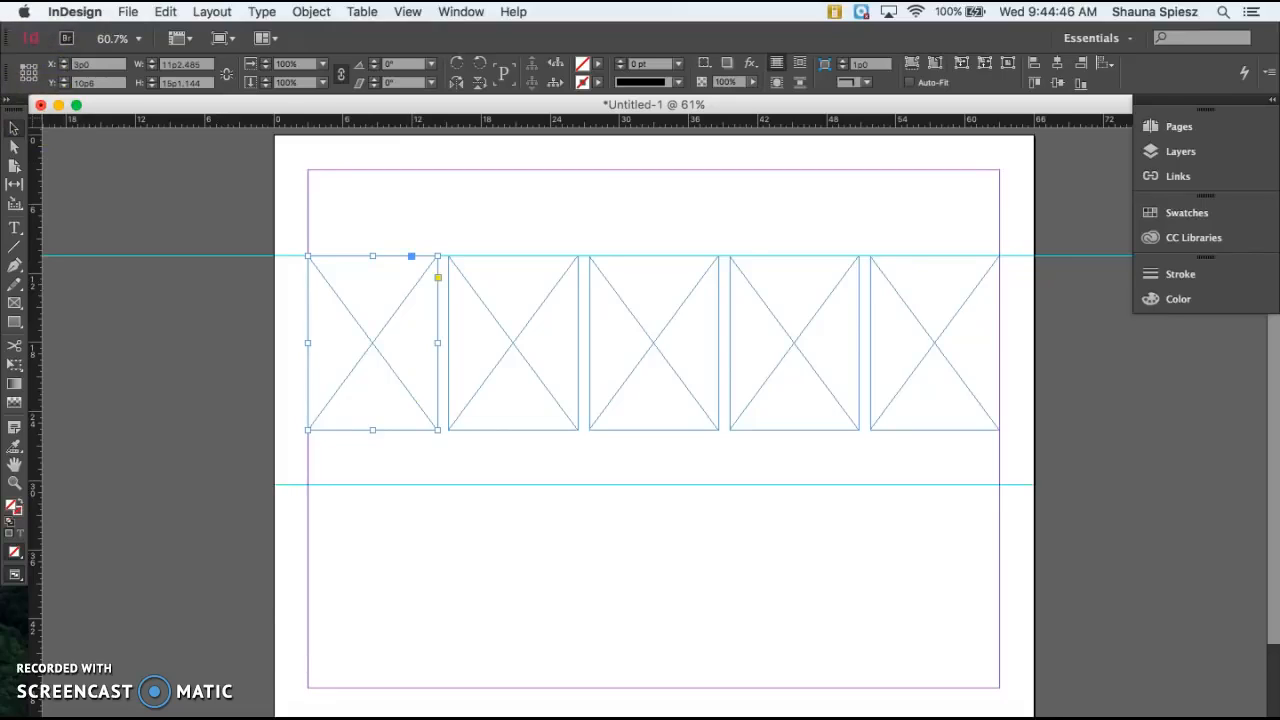
{"action": "left_click", "coordinate": [128, 11]}
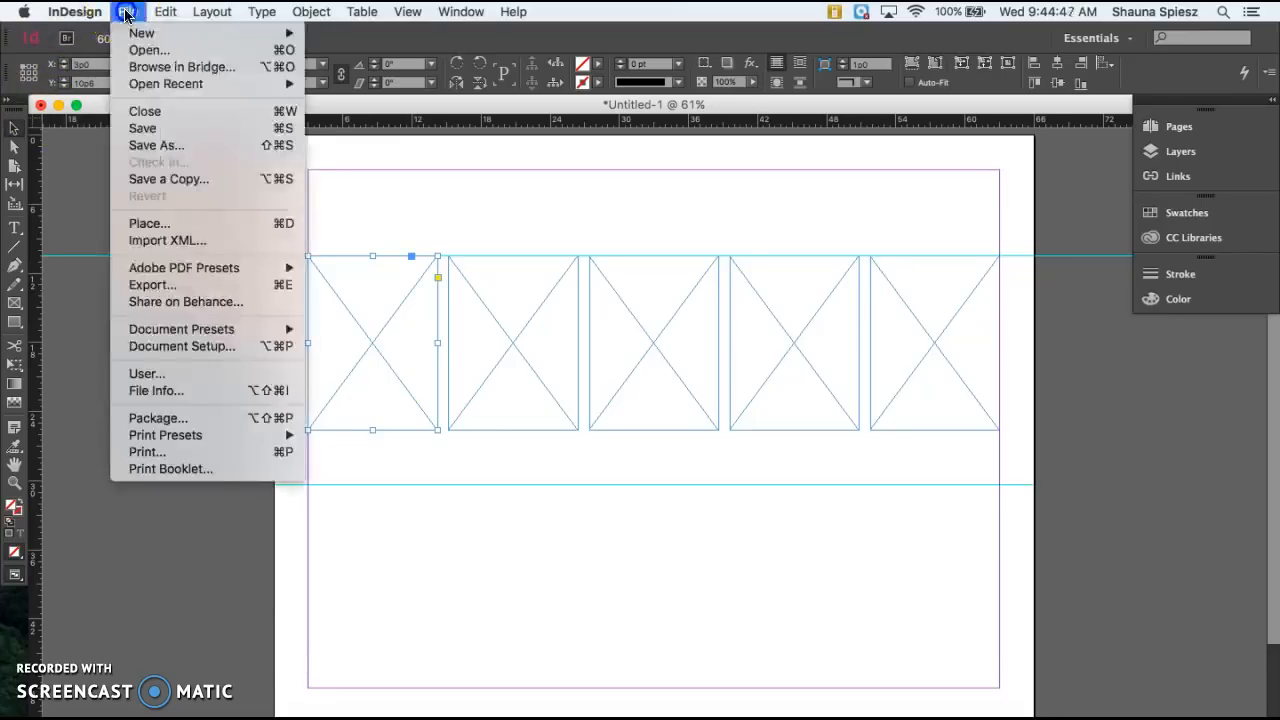
{"action": "left_click", "coordinate": [157, 224]}
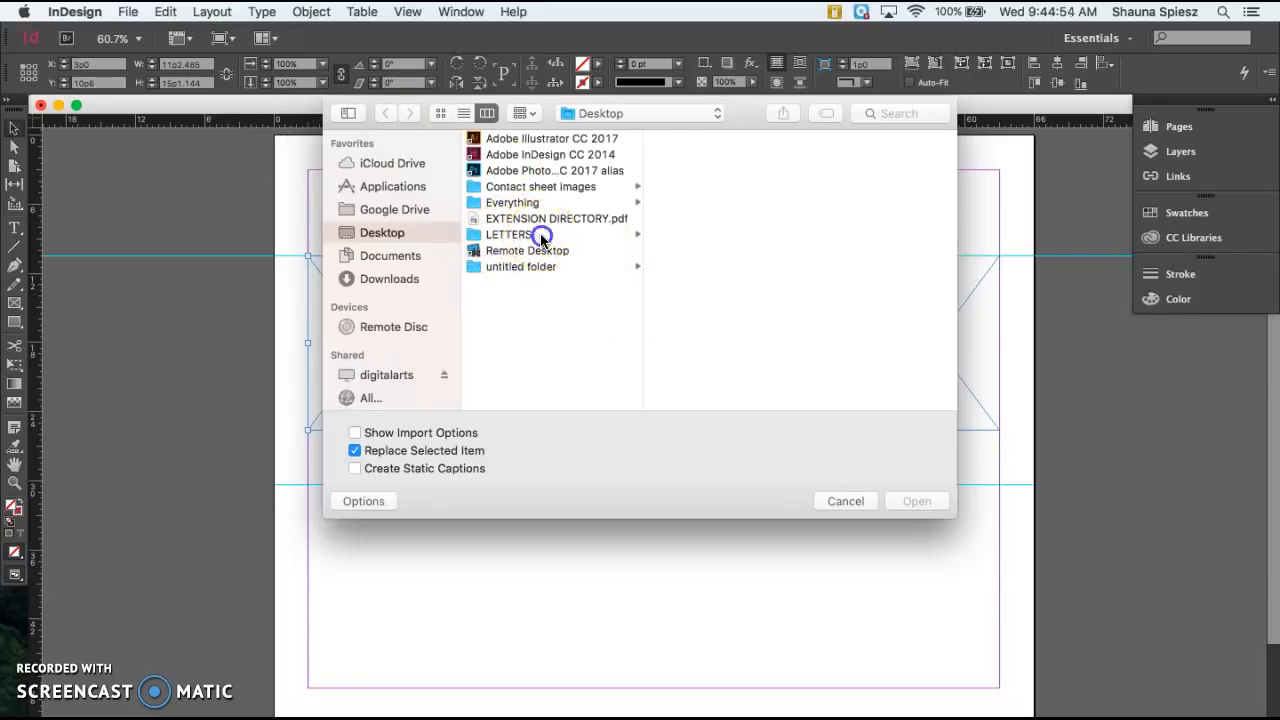
{"action": "left_click", "coordinate": [538, 236]}
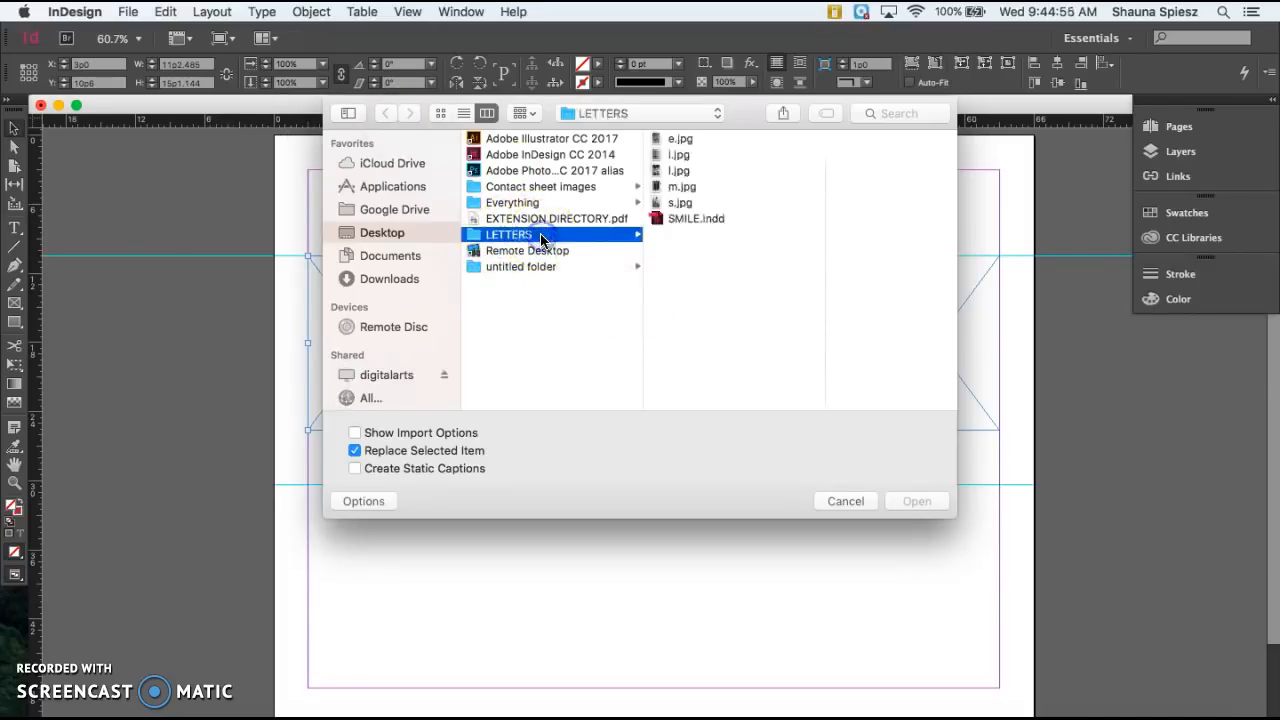
{"action": "left_click", "coordinate": [682, 204]}
{"action": "left_click", "coordinate": [910, 498]}
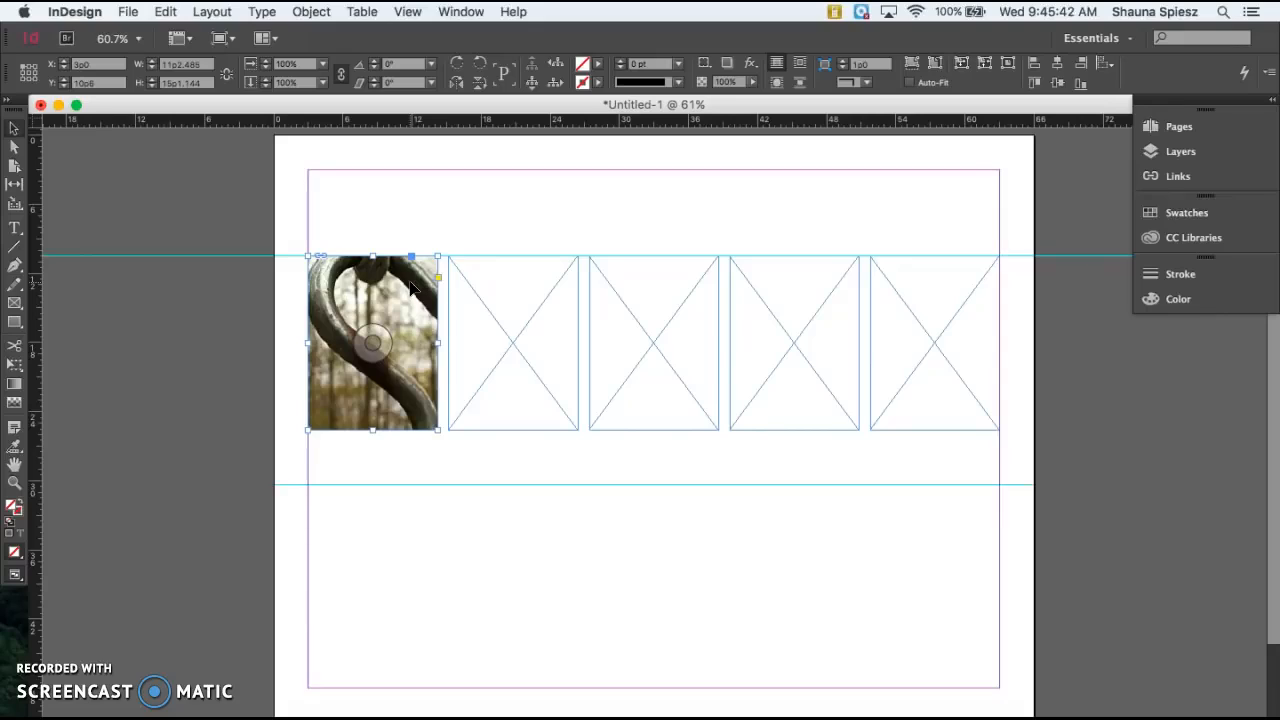
Step: Set the document's display performance to High Quality Display
{"action": "left_click", "coordinate": [407, 13]}
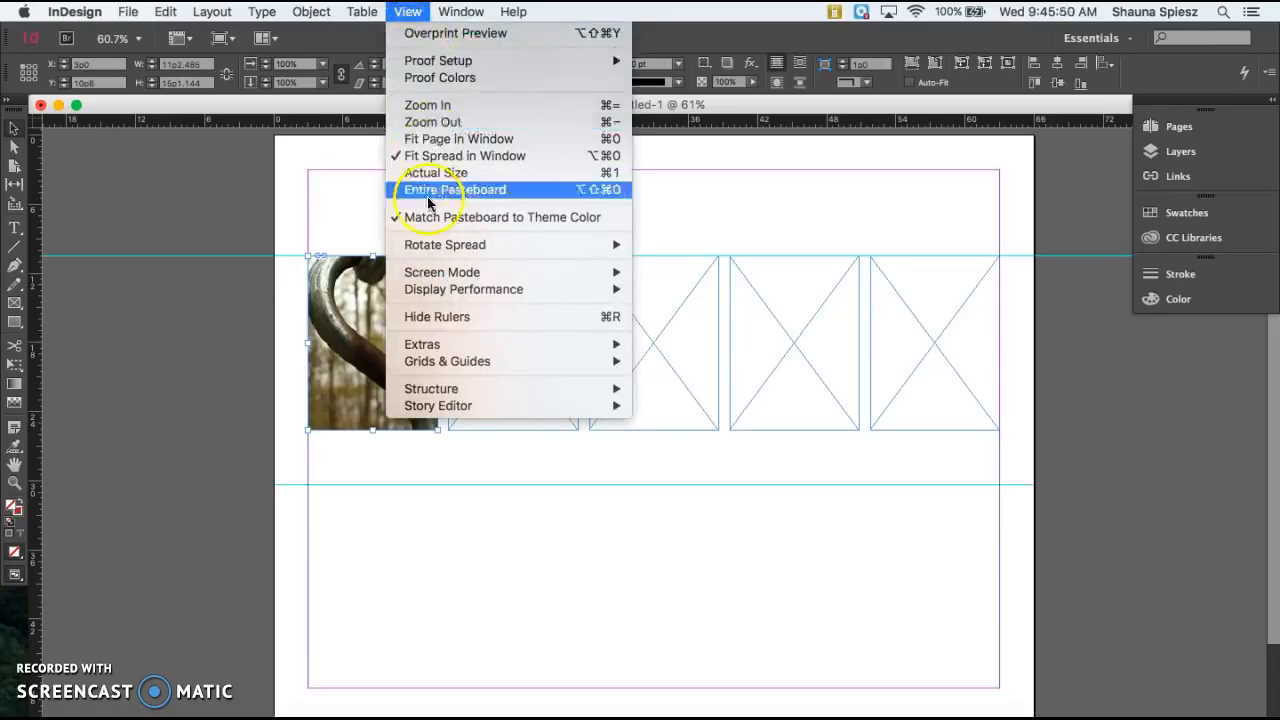
{"action": "left_click", "coordinate": [446, 292]}
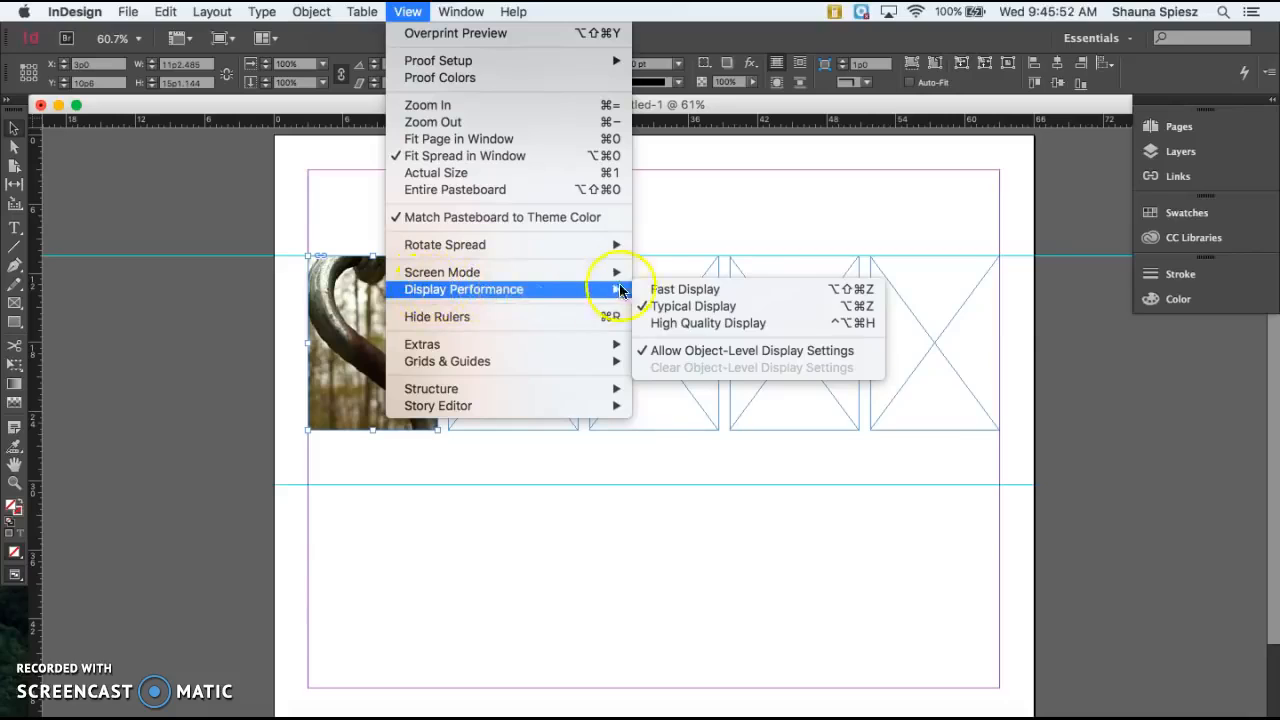
{"action": "left_click", "coordinate": [670, 323]}
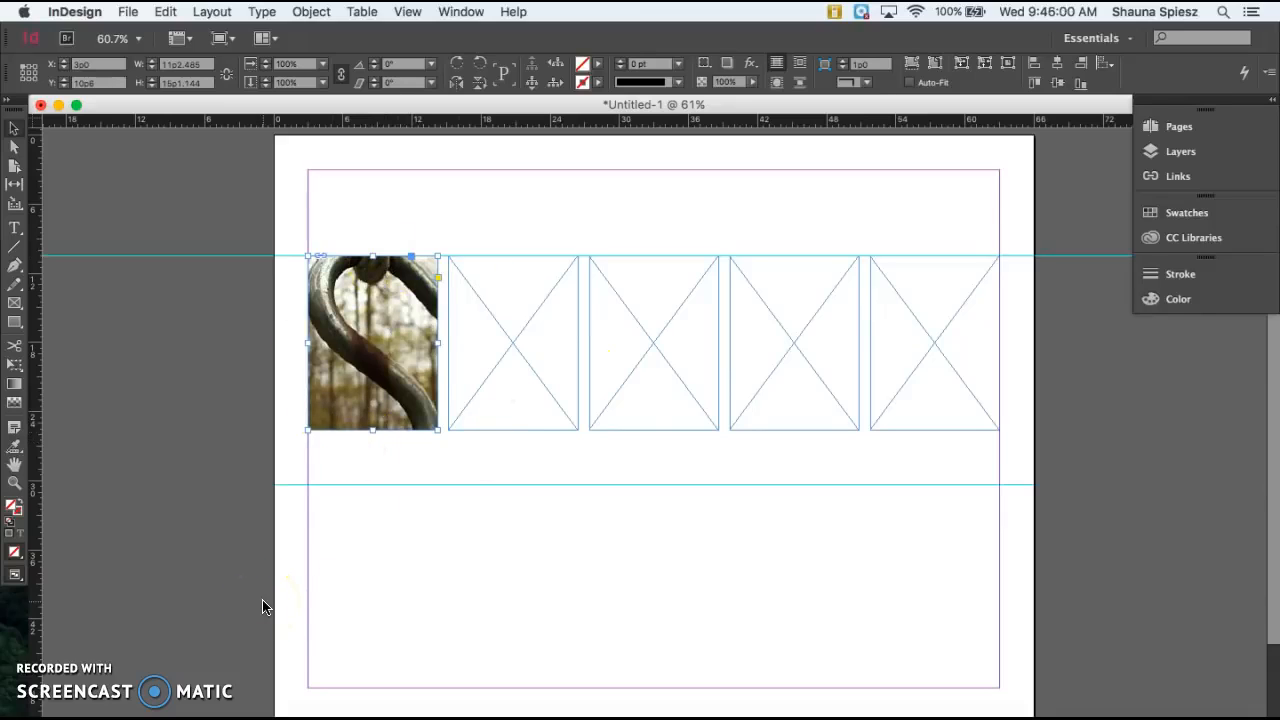
Step: Try to scale the picture inside the first frame down to the frame's size by its corners, and undo the last scaling
{"action": "left_click", "coordinate": [378, 345]}
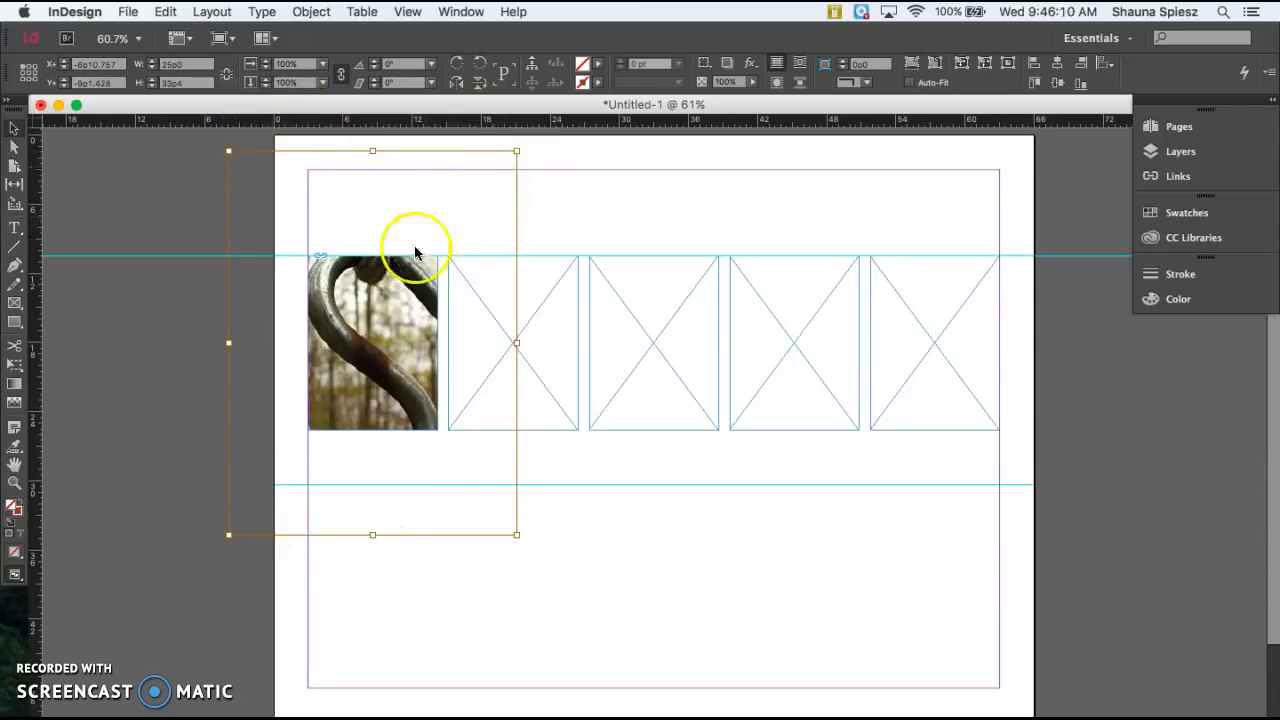
{"action": "left_click_drag", "start_coordinate": [410, 297], "coordinate": [371, 371]}
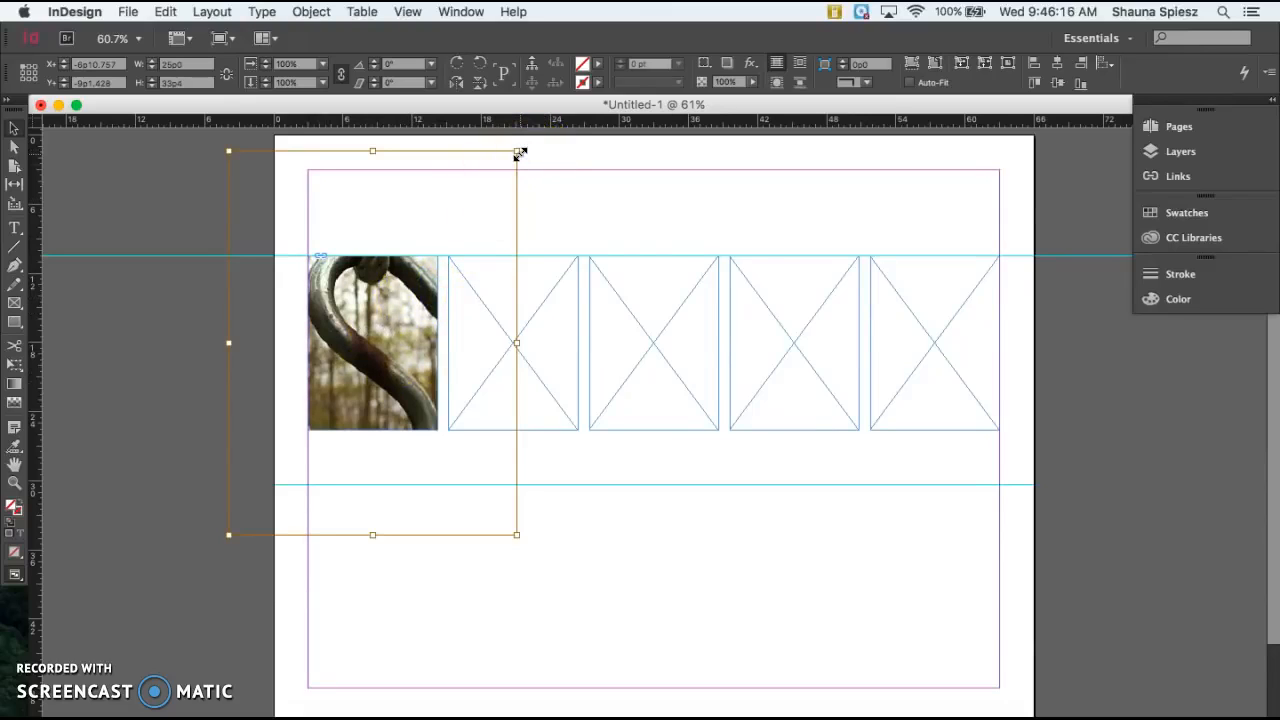
{"action": "left_click_drag", "start_coordinate": [517, 151], "coordinate": [436, 268]}
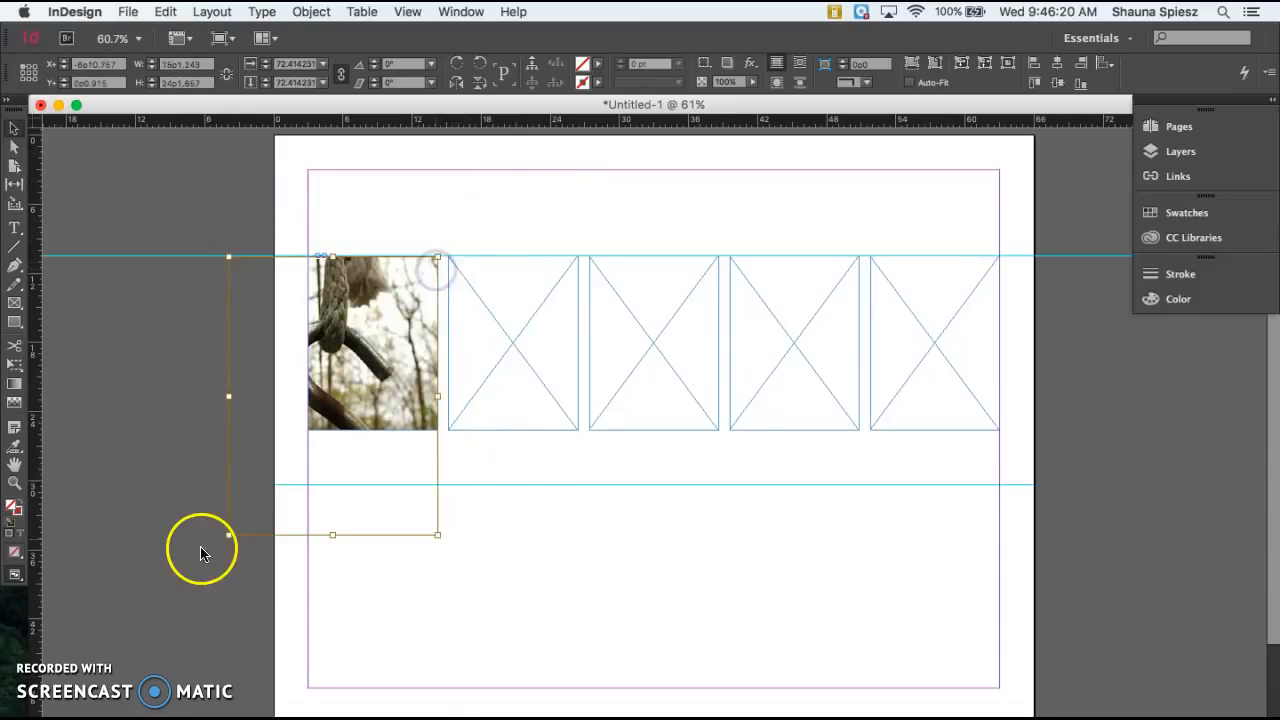
{"action": "left_click_drag", "start_coordinate": [229, 535], "coordinate": [307, 427]}
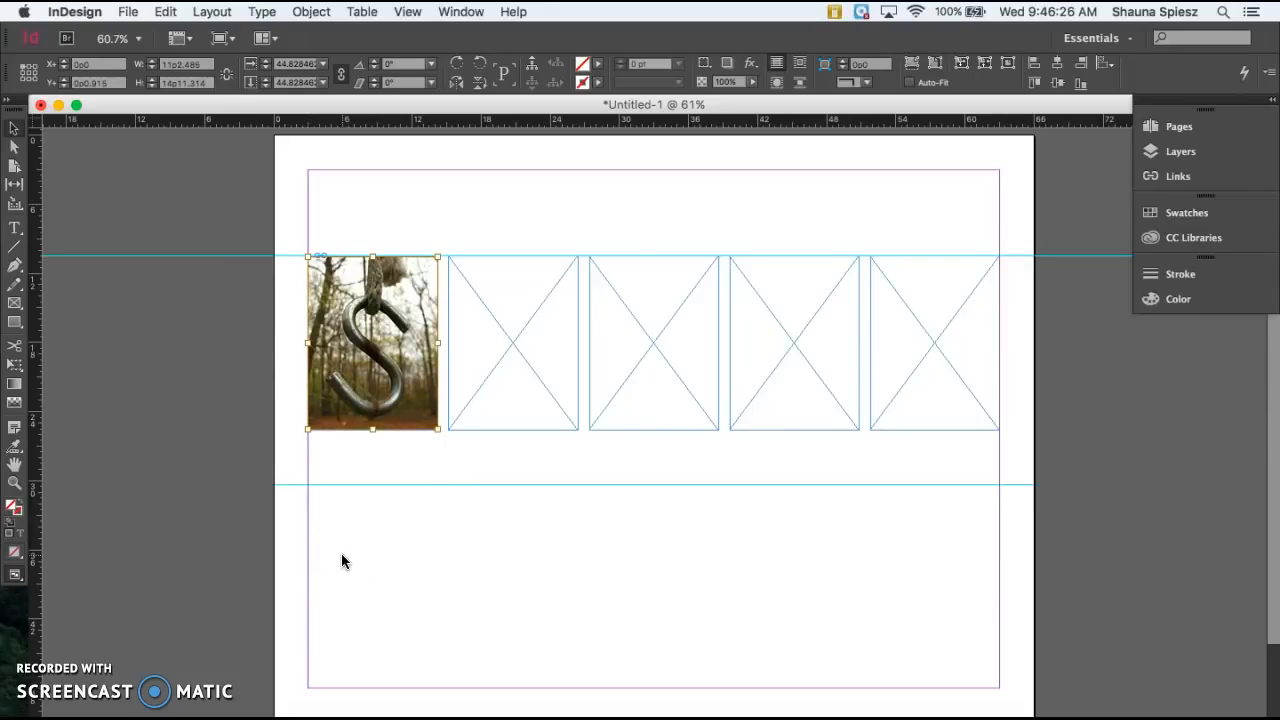
{"action": "key", "text": "super+z"}
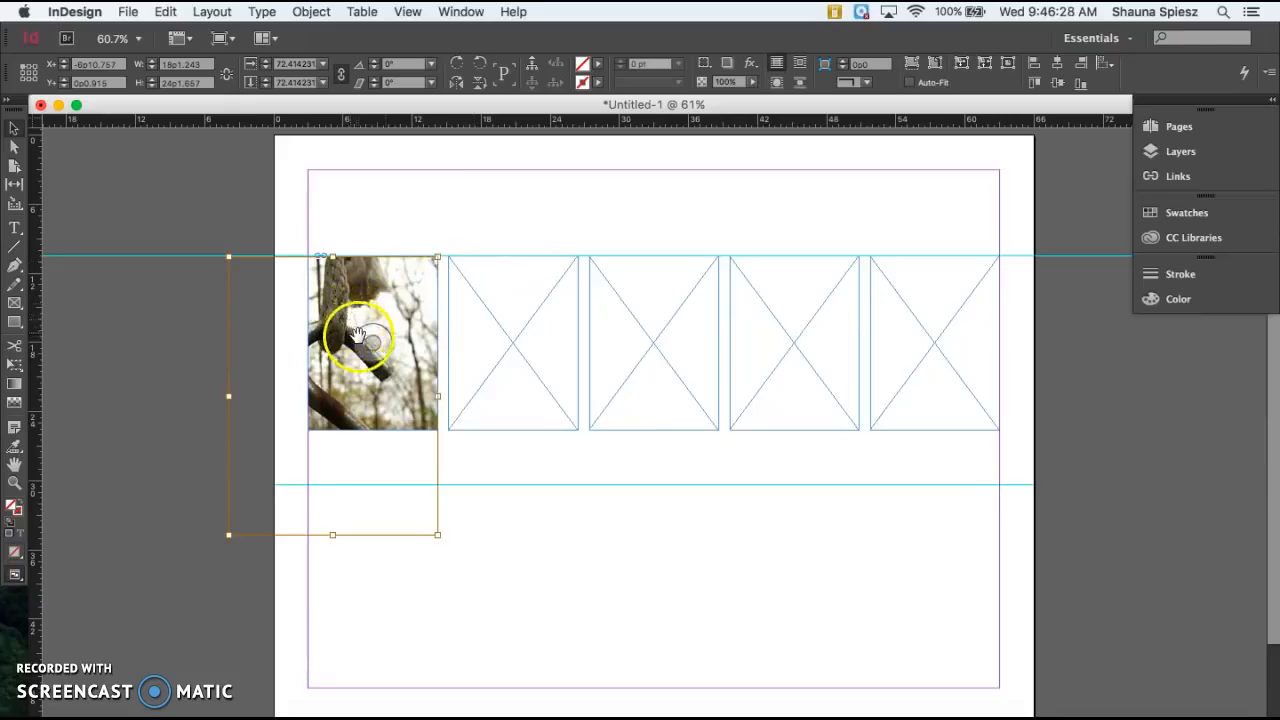
Step: Fit the picture in the first frame with Fill Frame Proportionally
{"action": "left_click_drag", "start_coordinate": [370, 337], "coordinate": [367, 339]}
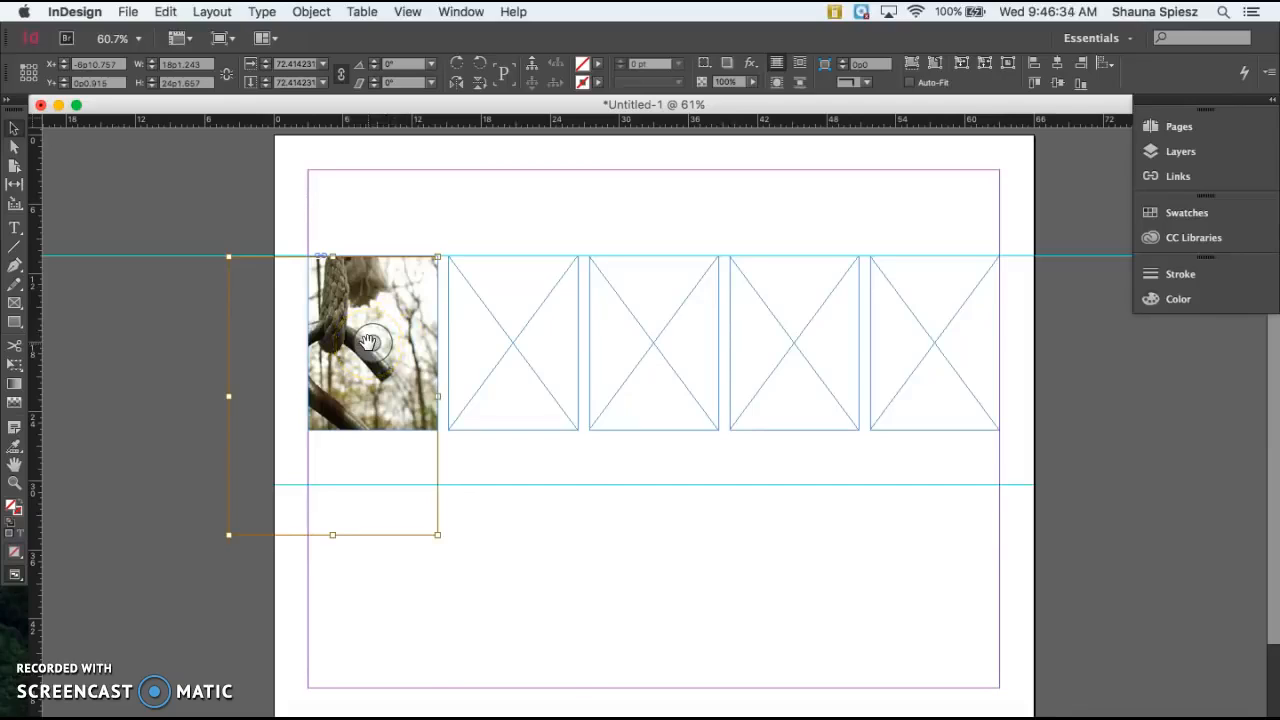
{"action": "right_click", "coordinate": [369, 342]}
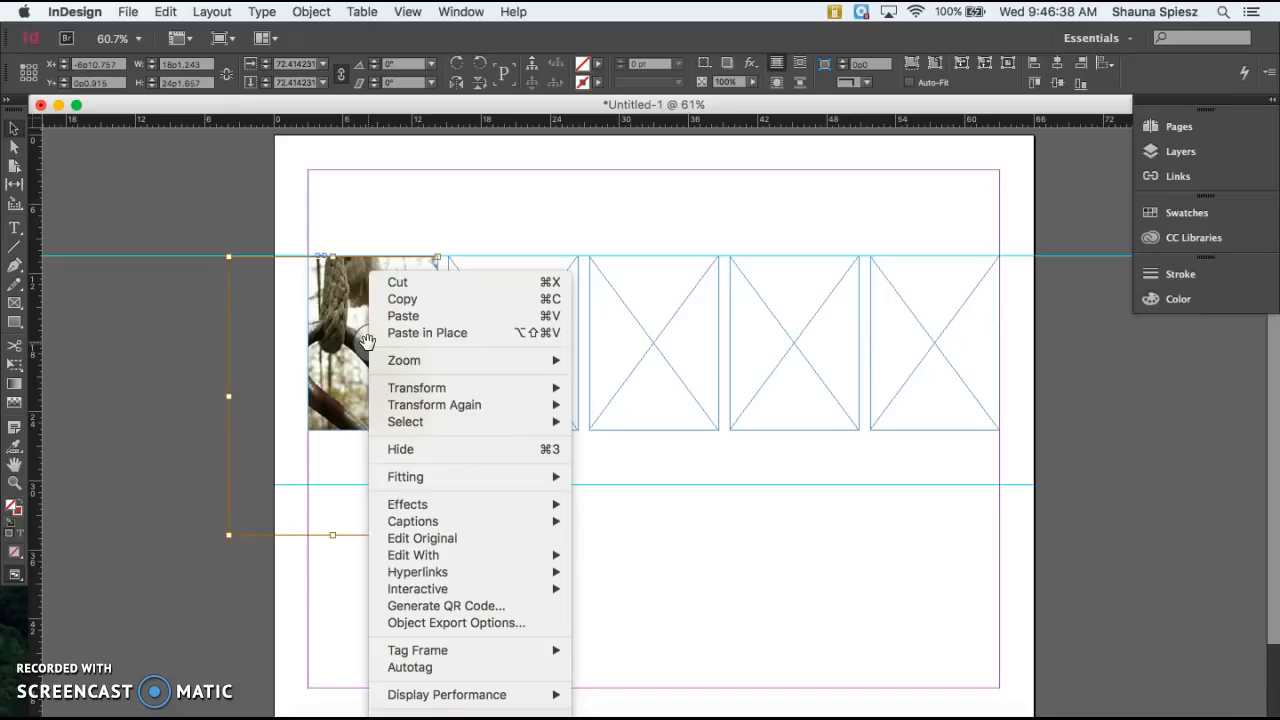
{"action": "left_click", "coordinate": [418, 389]}
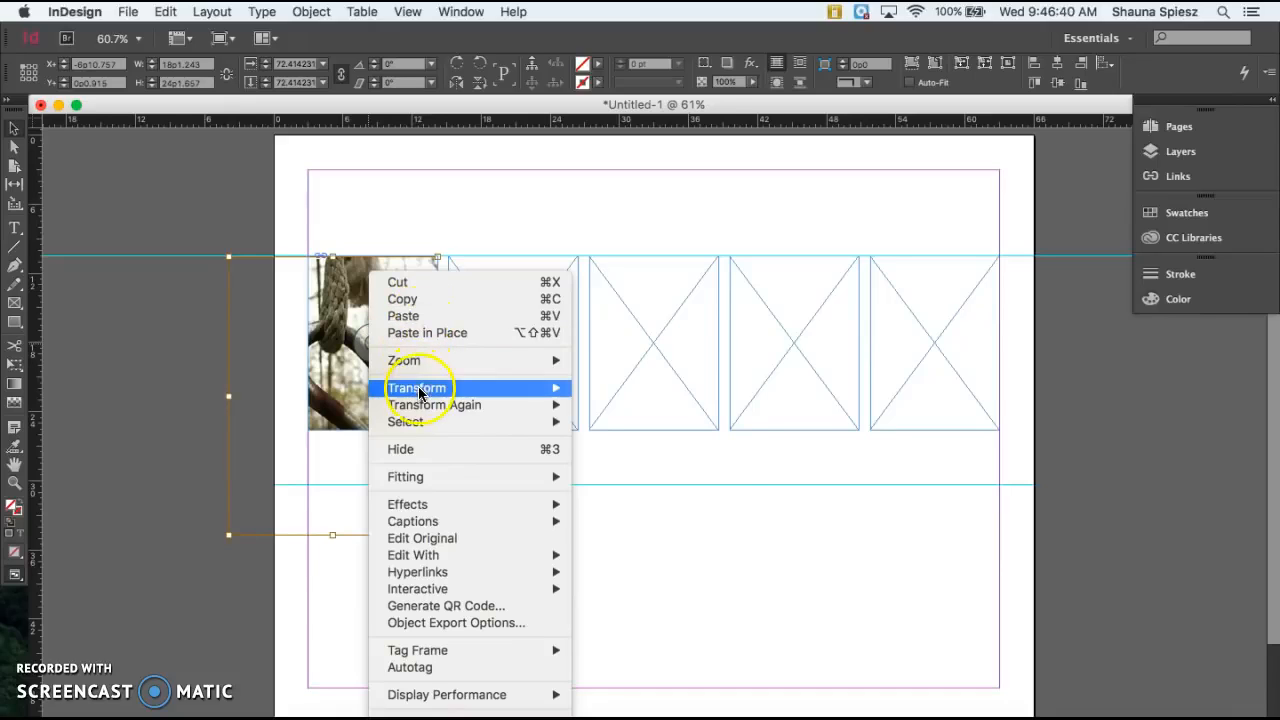
{"action": "left_click", "coordinate": [423, 478]}
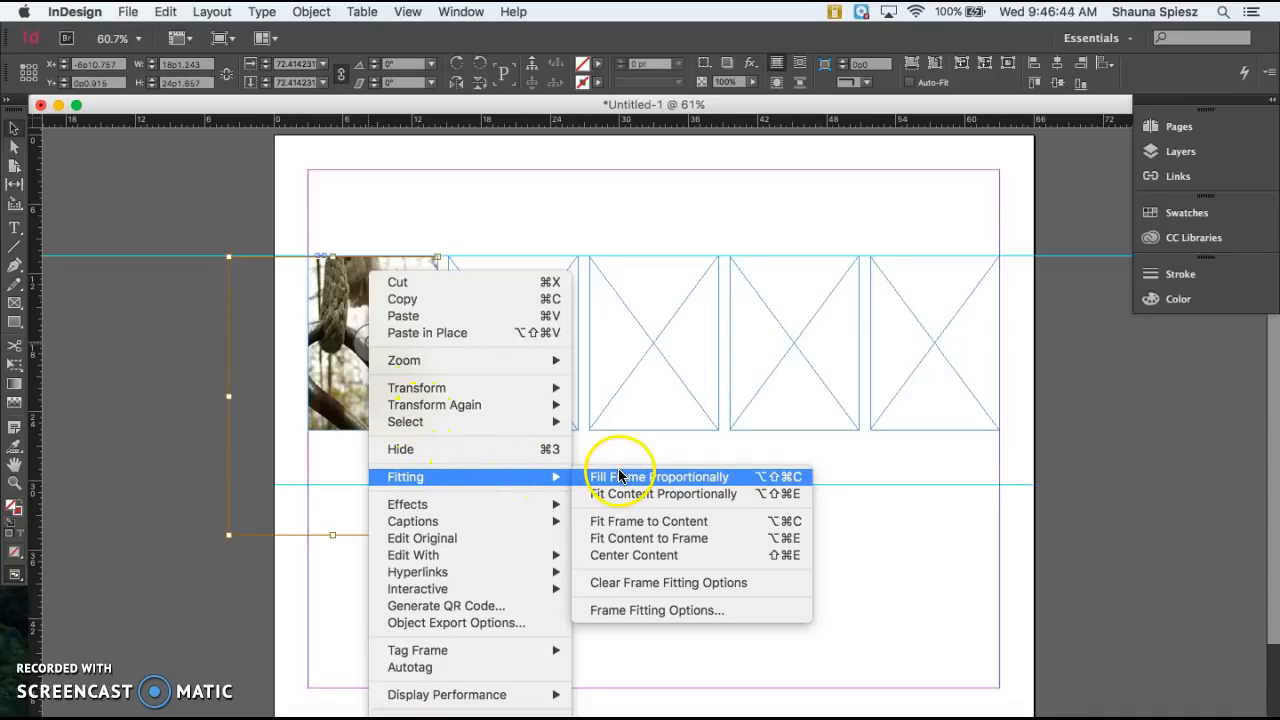
{"action": "left_click", "coordinate": [670, 481]}
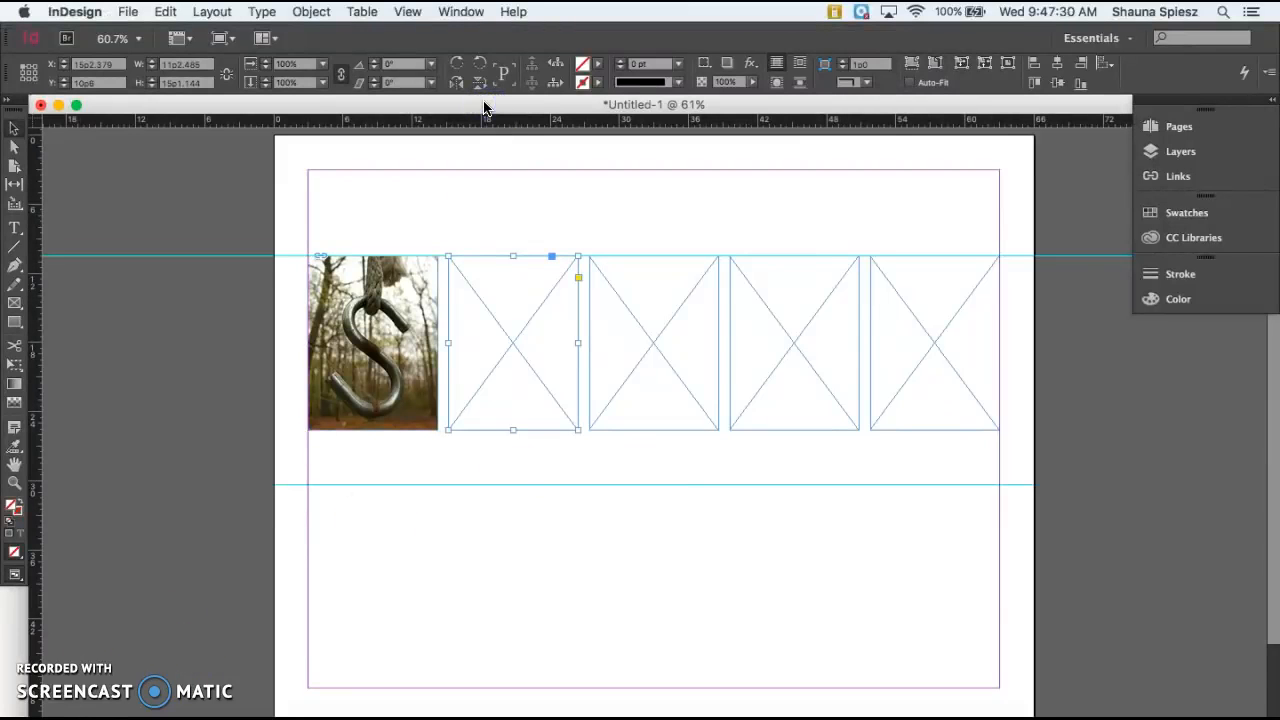
Step: Place m.jpg from the LETTERS folder into the second frame of the row
{"action": "left_click", "coordinate": [540, 390]}
{"action": "left_click", "coordinate": [514, 343]}
{"action": "left_click", "coordinate": [486, 255]}
{"action": "left_click", "coordinate": [128, 11]}
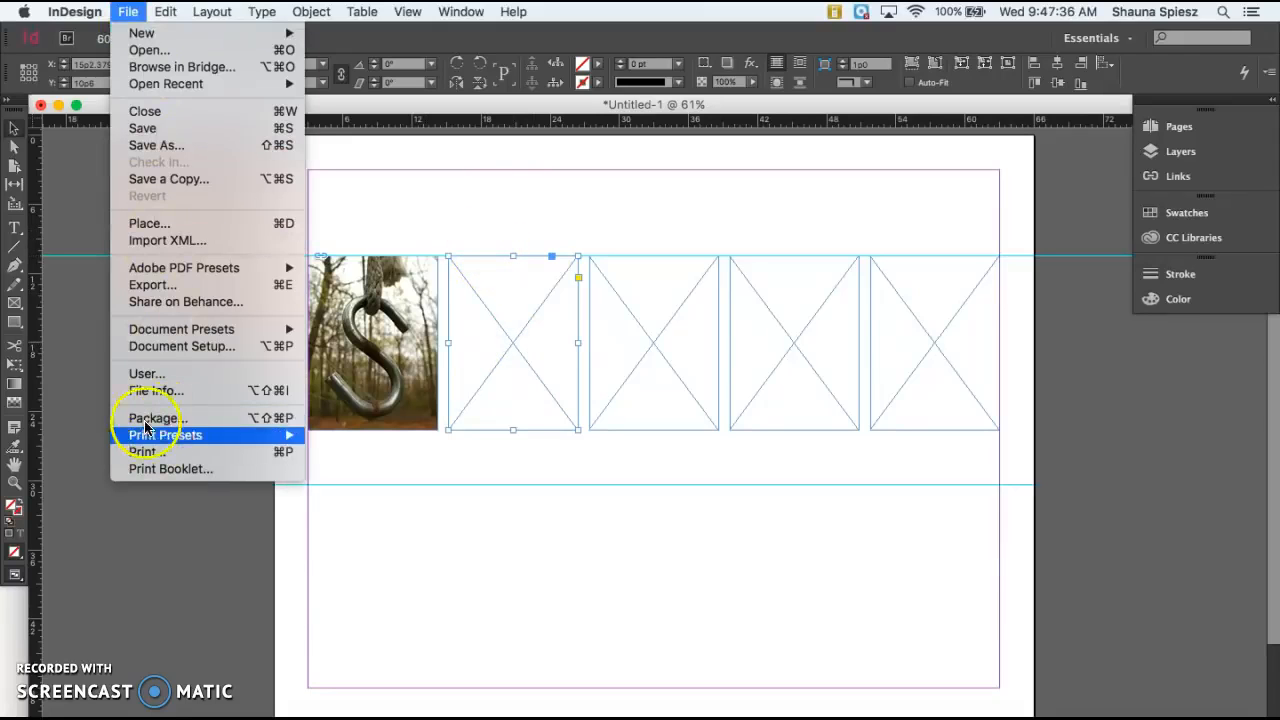
{"action": "left_click", "coordinate": [180, 222]}
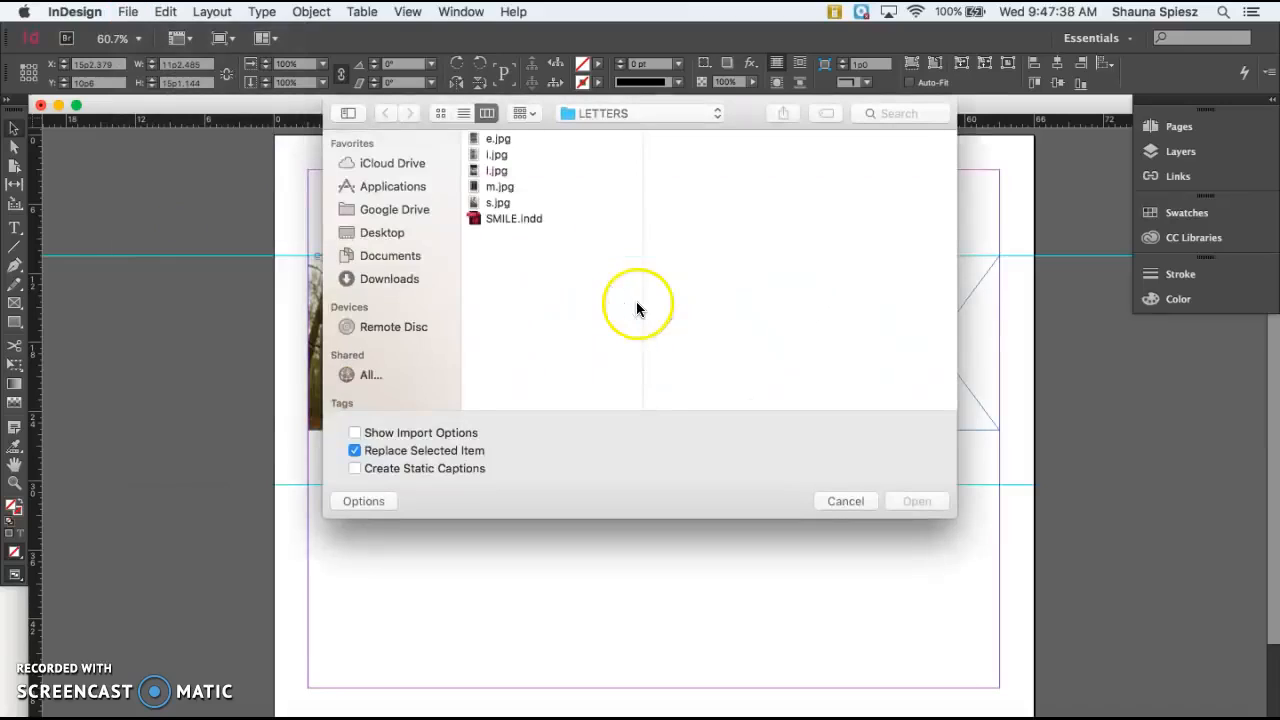
{"action": "double_click", "coordinate": [505, 186]}
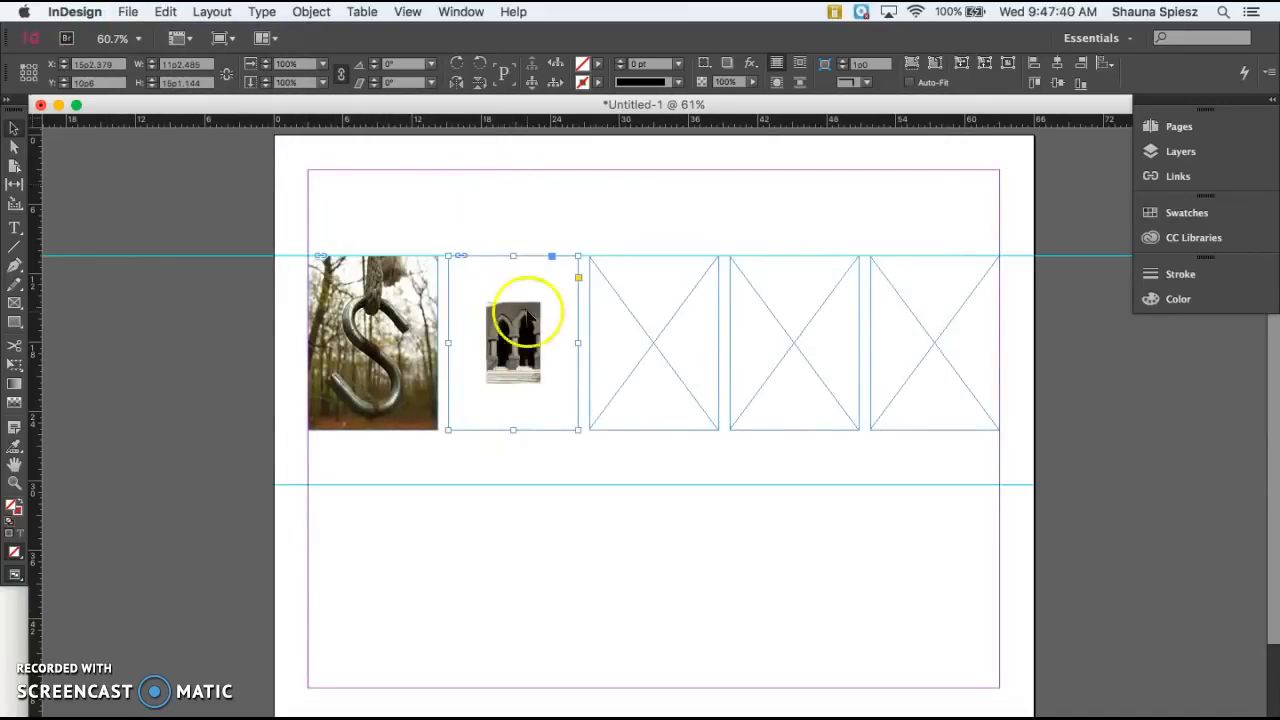
Step: Fit the small picture inside the second frame with Fill Frame Proportionally and deselect it
{"action": "left_click", "coordinate": [521, 346]}
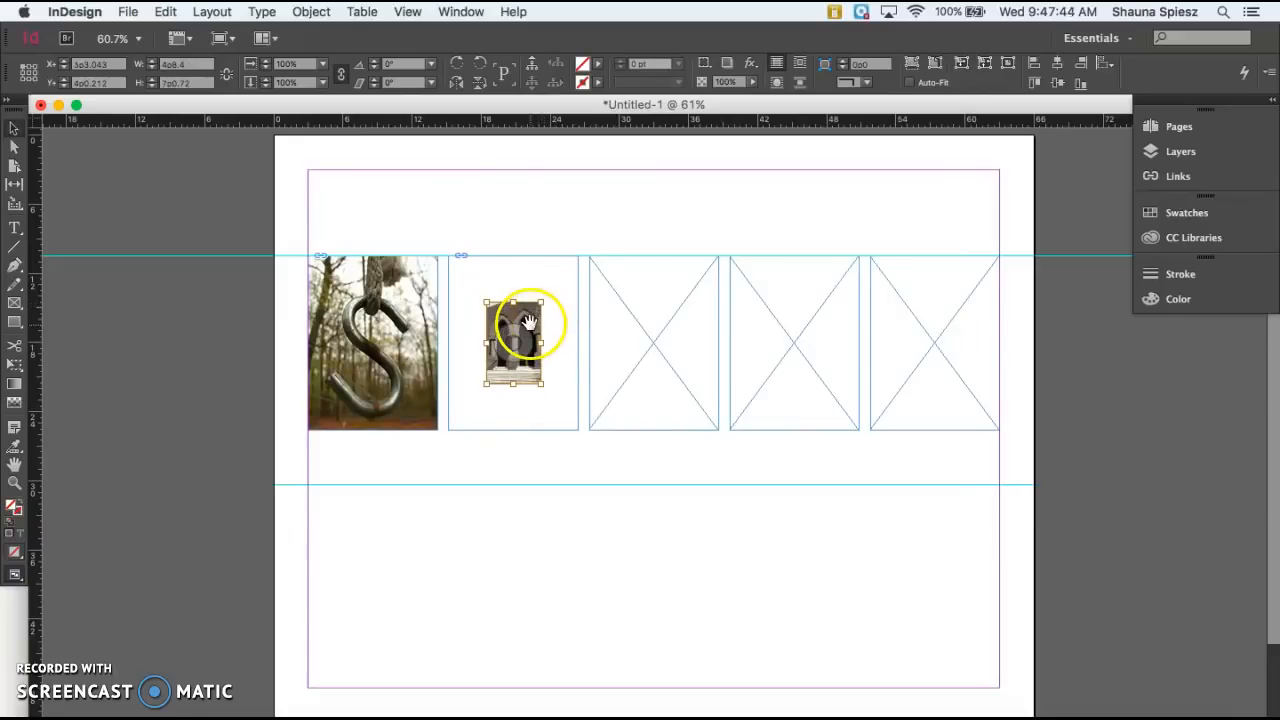
{"action": "right_click", "coordinate": [513, 338]}
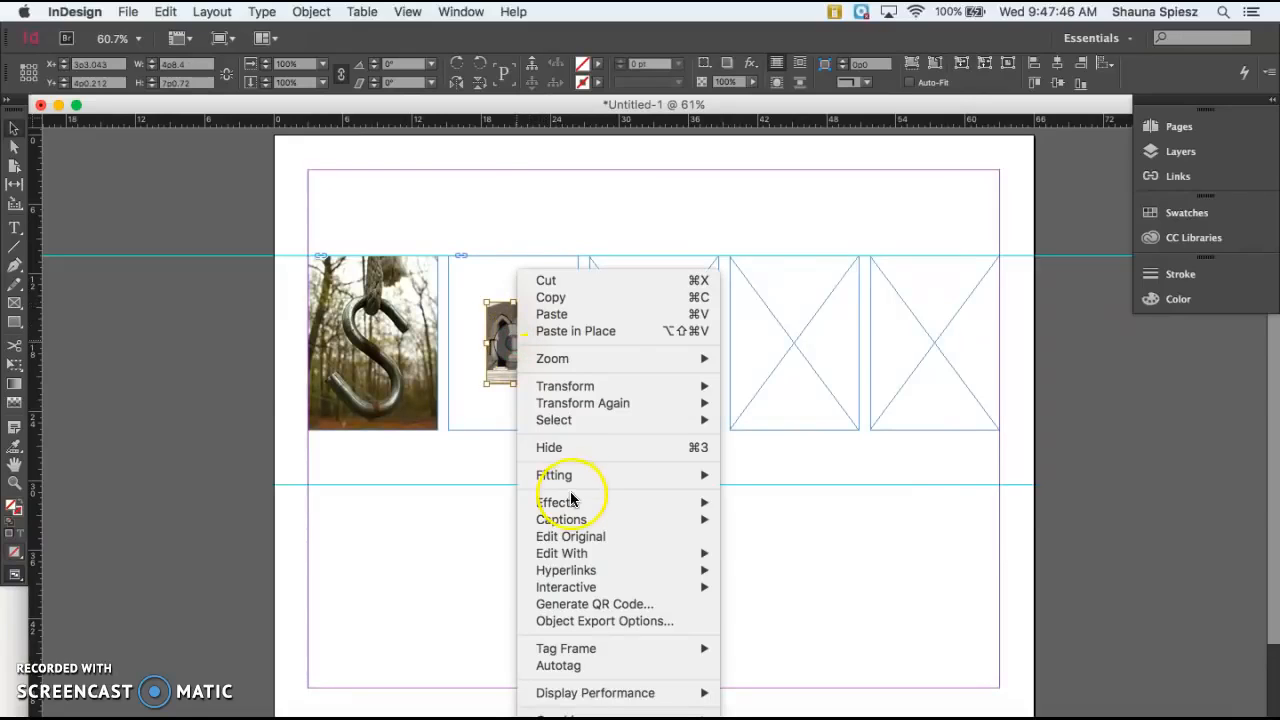
{"action": "mouse_move", "coordinate": [571, 476]}
{"action": "left_click", "coordinate": [774, 479]}
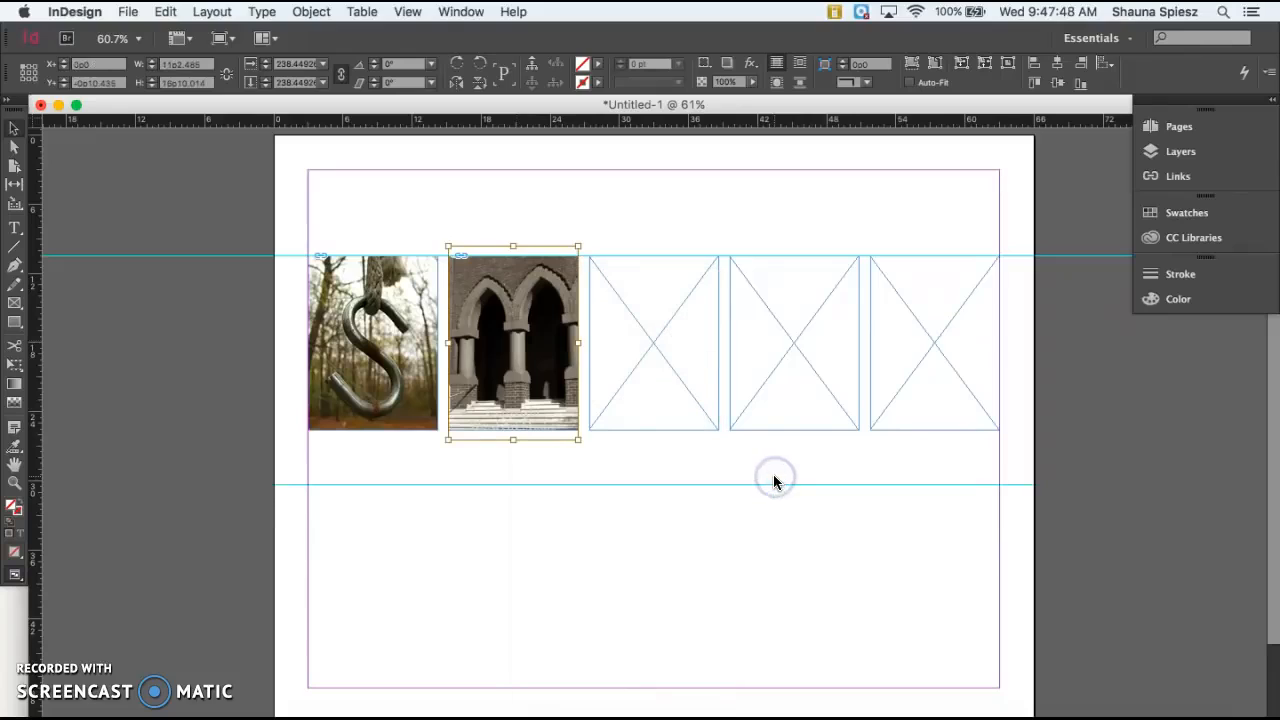
{"action": "left_click", "coordinate": [548, 202]}
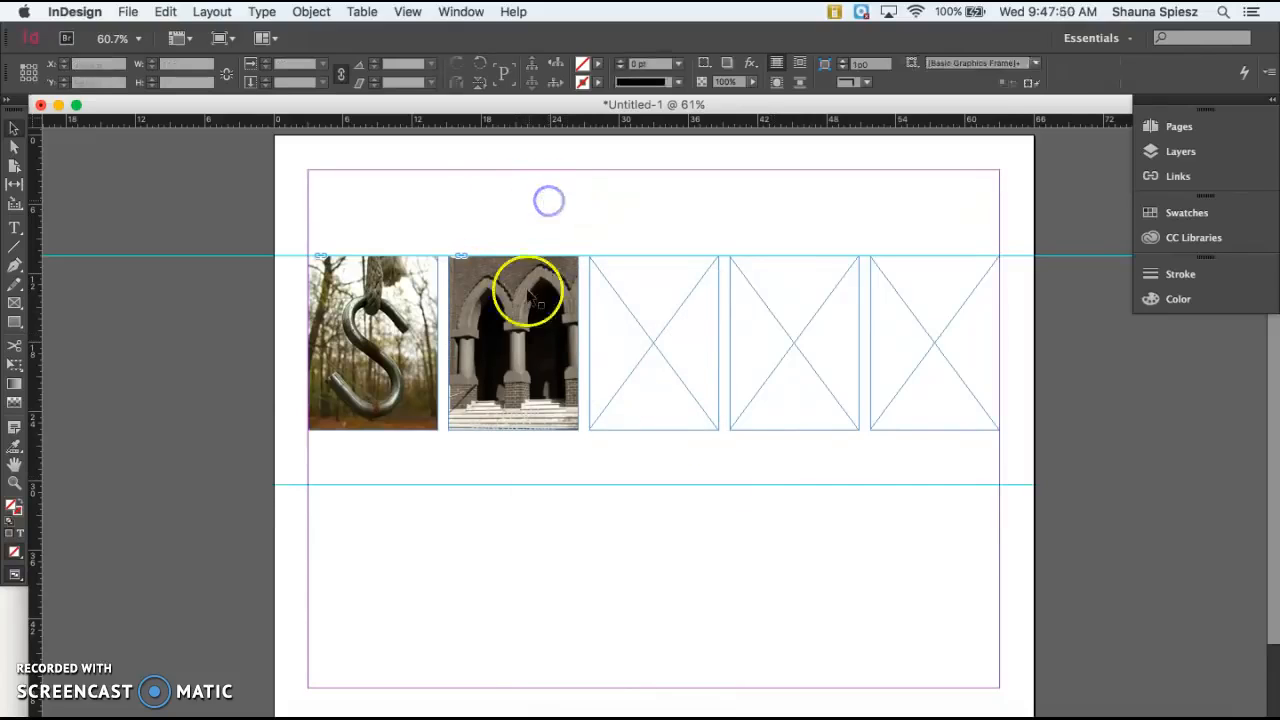
Step: Shift the picture inside the second frame down until its upper edge meets the frame's upper edge
{"action": "left_click", "coordinate": [517, 342]}
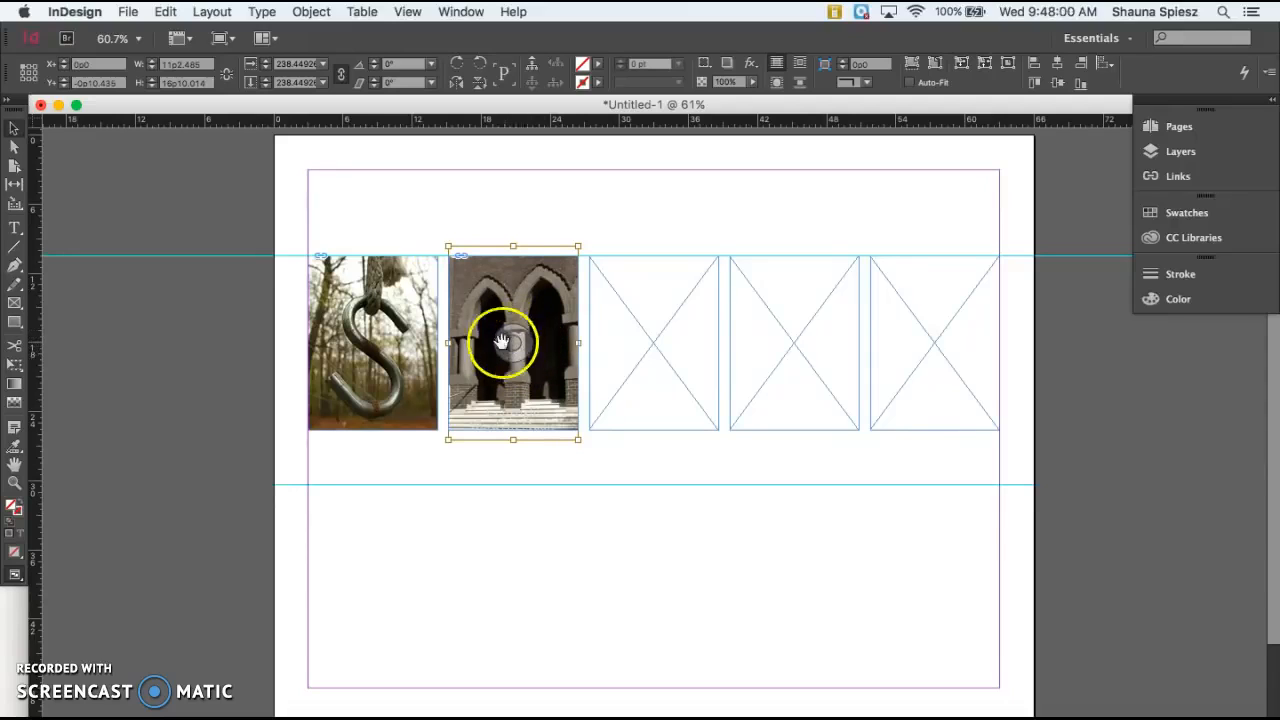
{"action": "left_click_drag", "start_coordinate": [514, 342], "coordinate": [515, 356]}
{"action": "left_click", "coordinate": [523, 229]}
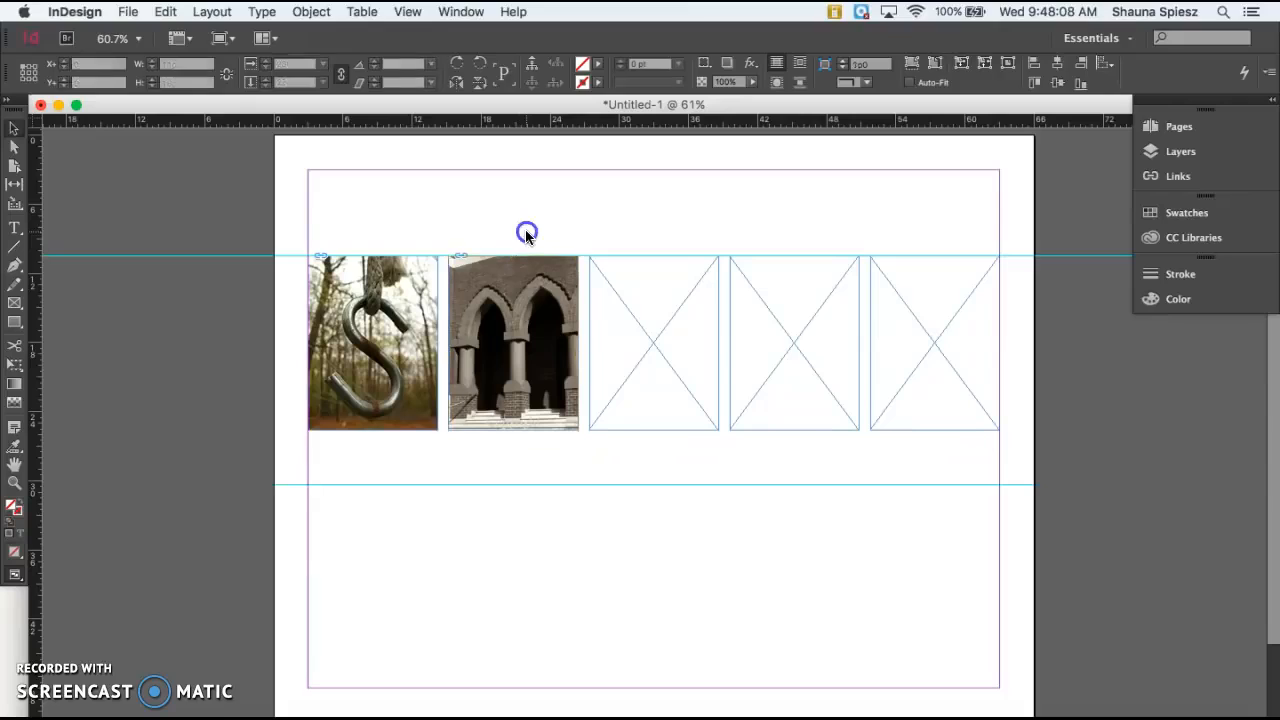
Step: Select the second frame itself rather than its content and move it with its picture directly below the first frame
{"action": "left_click", "coordinate": [507, 257]}
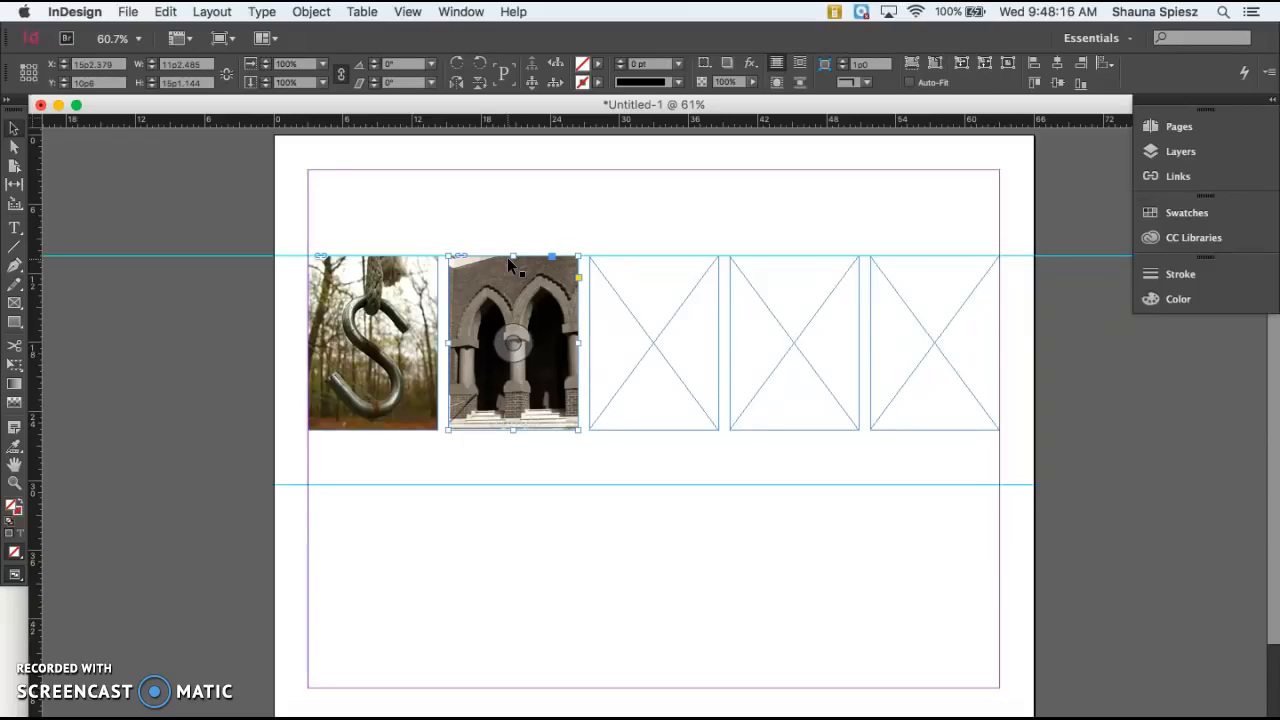
{"action": "left_click", "coordinate": [494, 234]}
{"action": "left_click", "coordinate": [513, 341]}
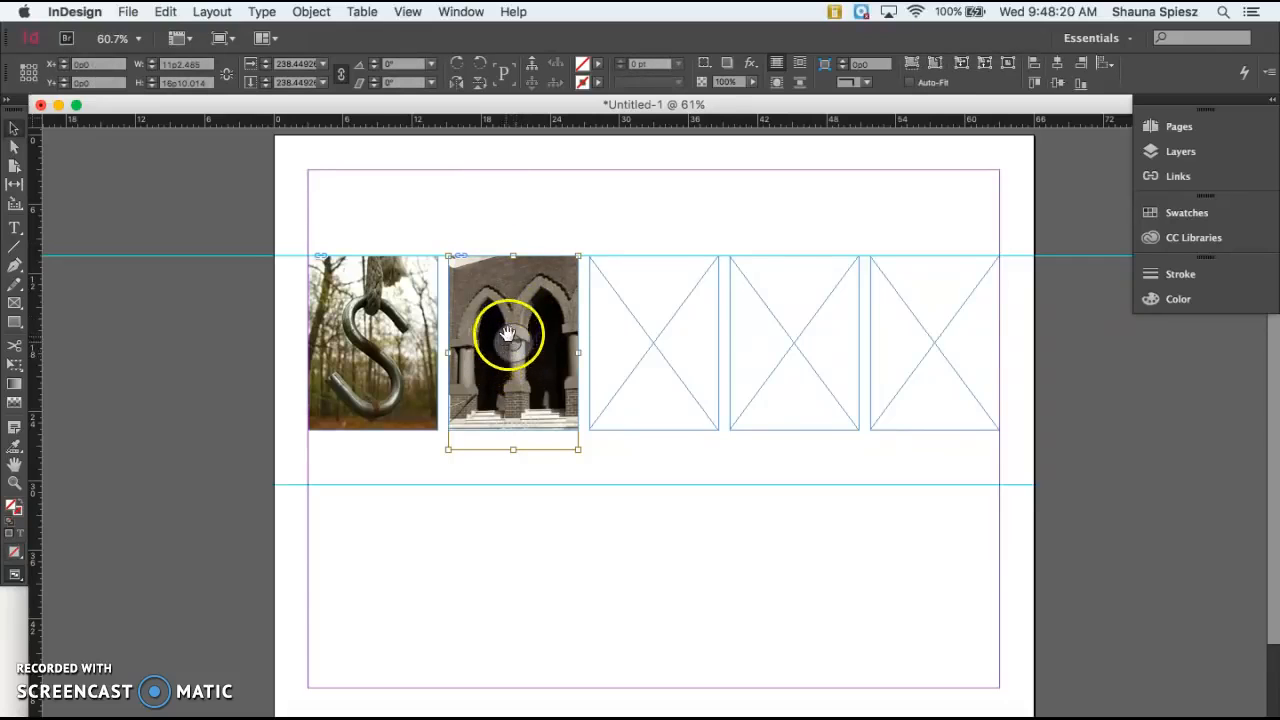
{"action": "left_click", "coordinate": [557, 191]}
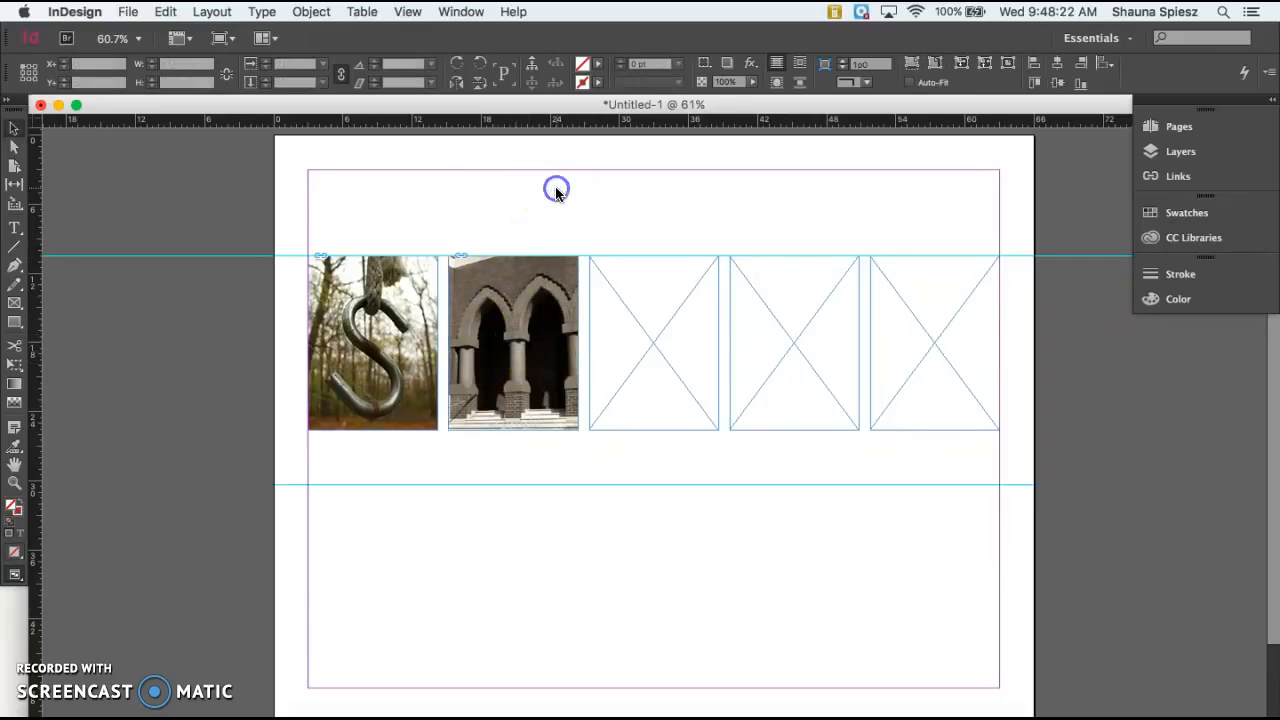
{"action": "left_click", "coordinate": [577, 271]}
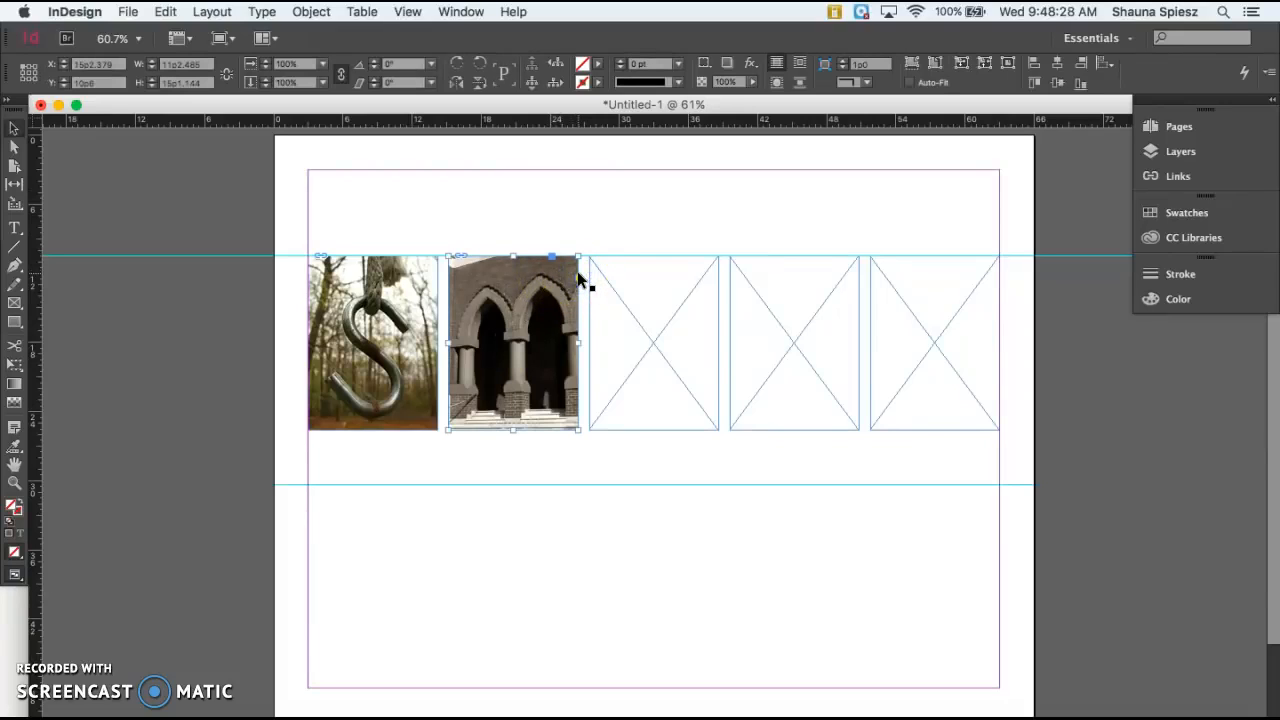
{"action": "left_click_drag", "start_coordinate": [563, 271], "coordinate": [418, 469]}
Step: Return the second frame to its place in the row at X 15p2.379 and shift its picture up to show more of the stairs
{"action": "left_click", "coordinate": [374, 532]}
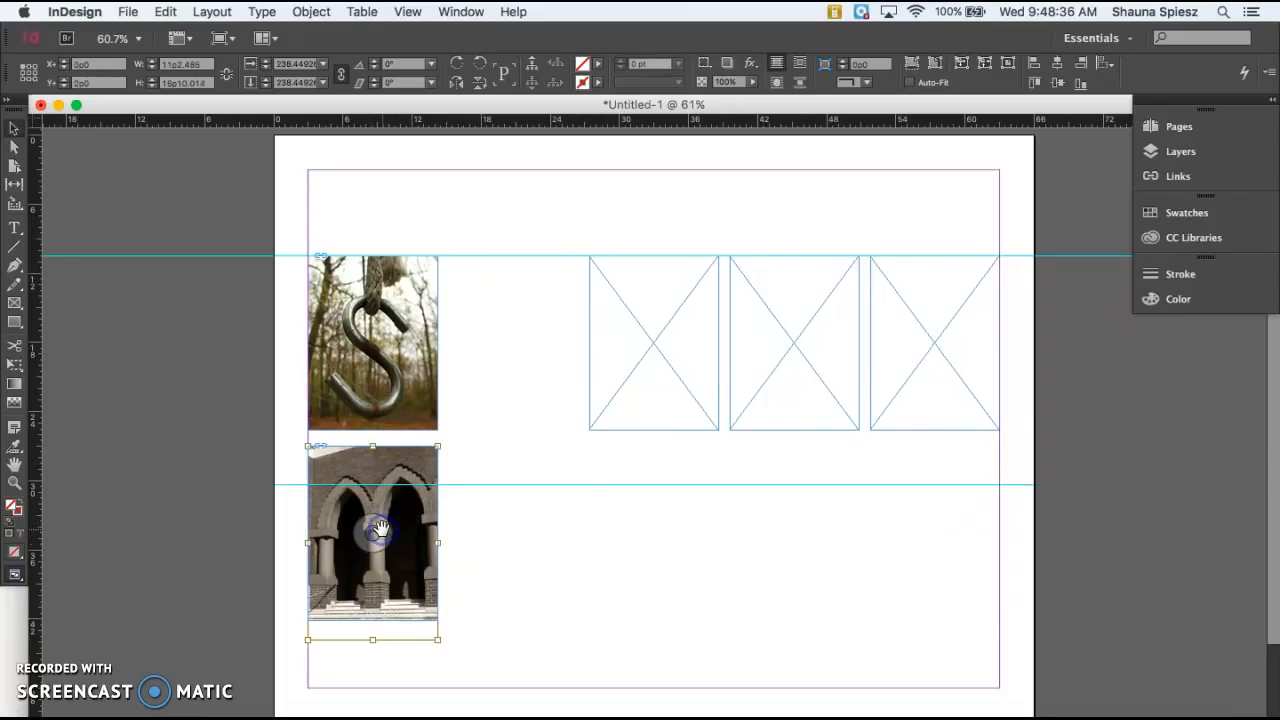
{"action": "left_click_drag", "start_coordinate": [378, 528], "coordinate": [583, 334]}
{"action": "left_click", "coordinate": [440, 527]}
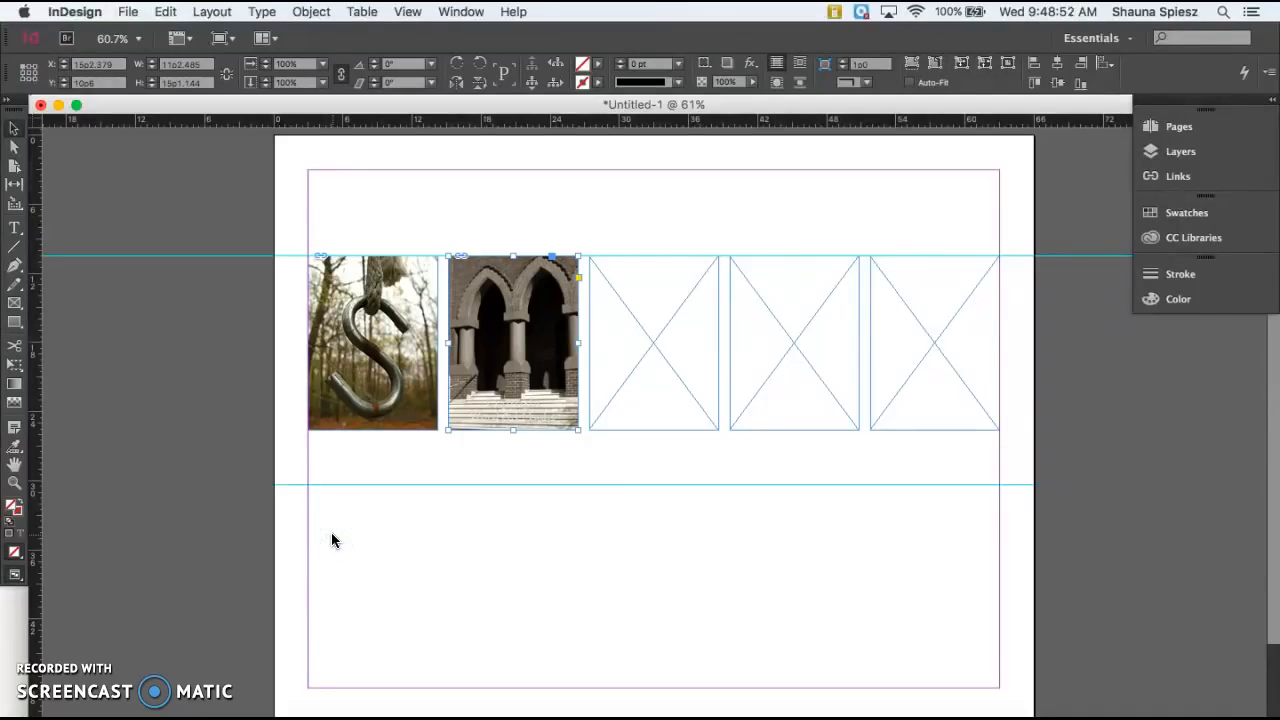
{"action": "left_click_drag", "start_coordinate": [391, 382], "coordinate": [418, 363]}
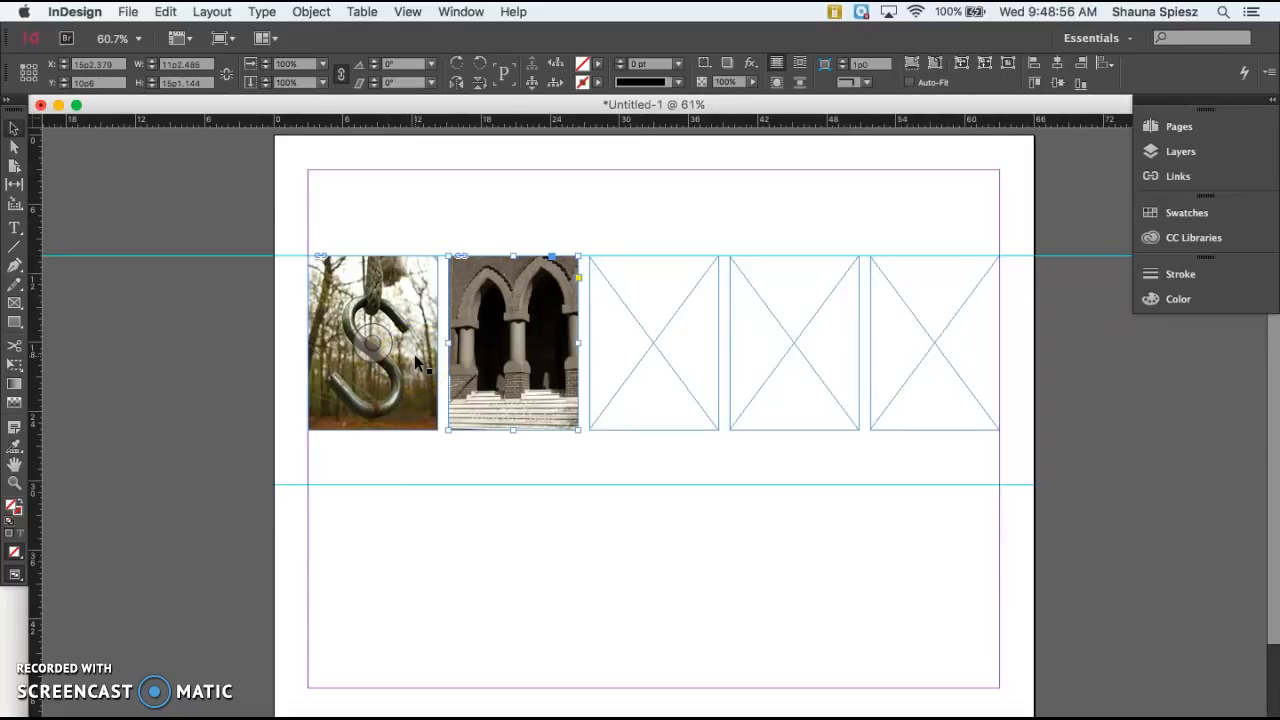